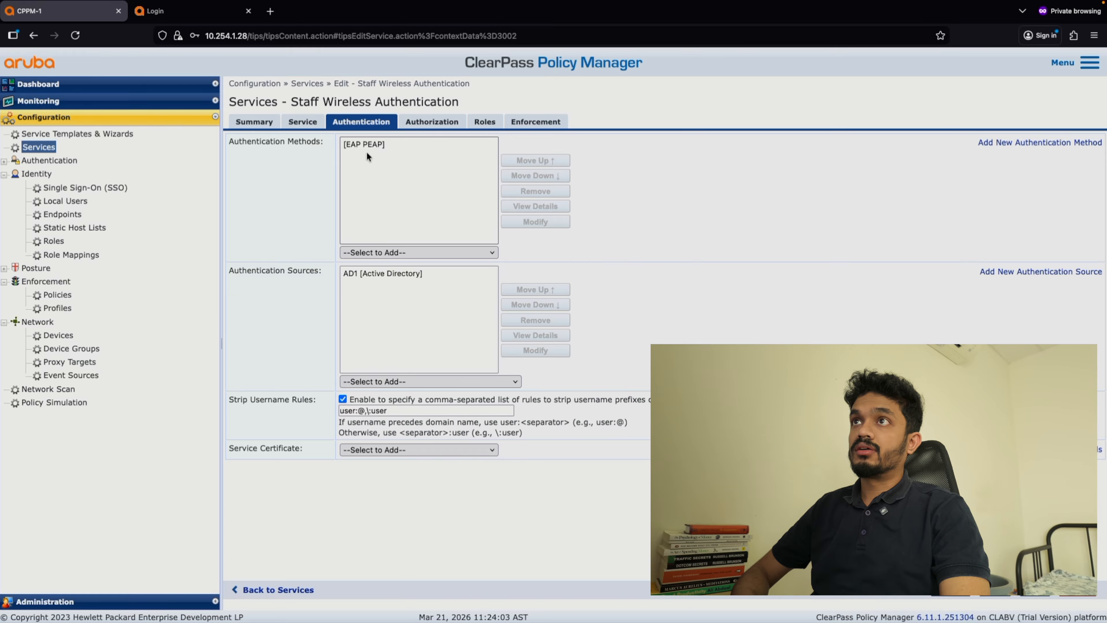
# Add [EAP TLS] to the Staff Wireless Authentication service's authentication methods, review its authorization, roles and enforcement settings, and save the service.
pyautogui.click(382, 250)
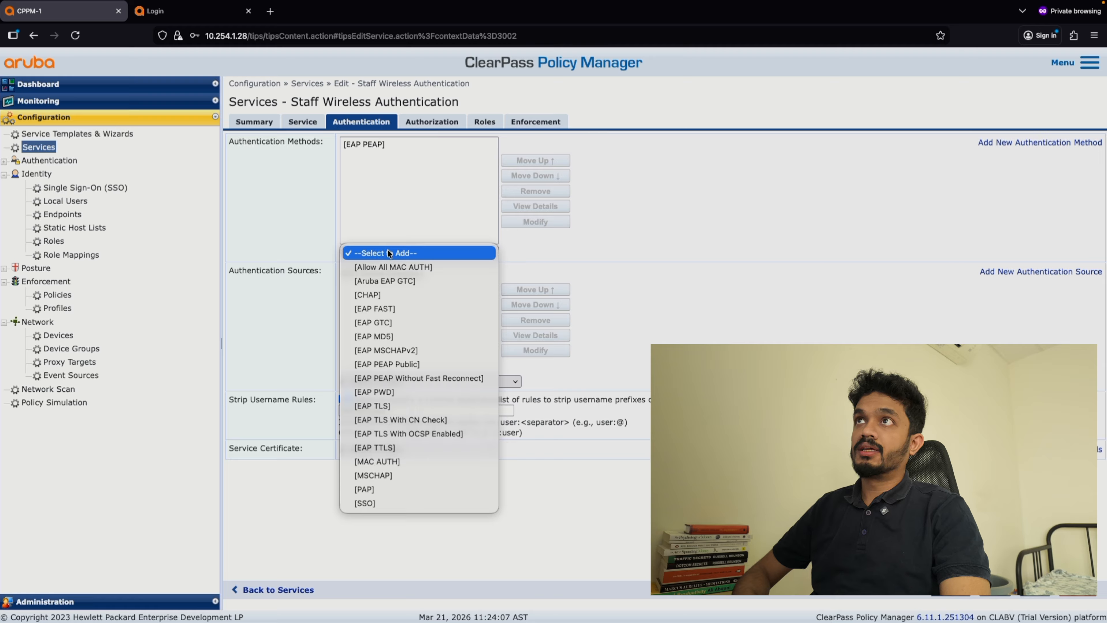
pyautogui.click(394, 406)
pyautogui.click(419, 121)
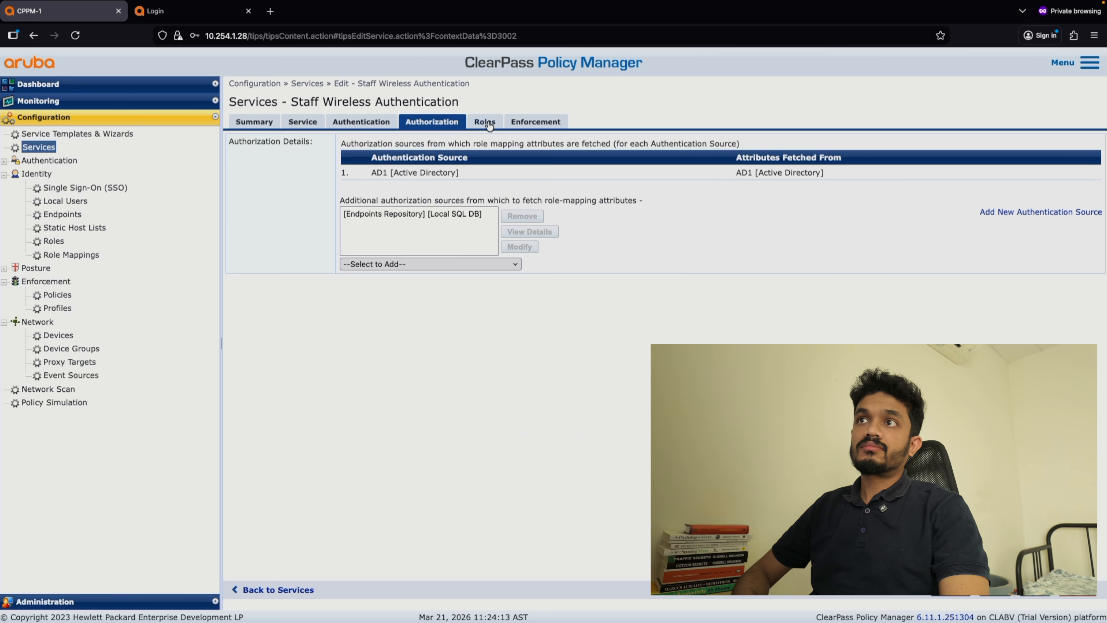
pyautogui.click(486, 123)
pyautogui.click(544, 124)
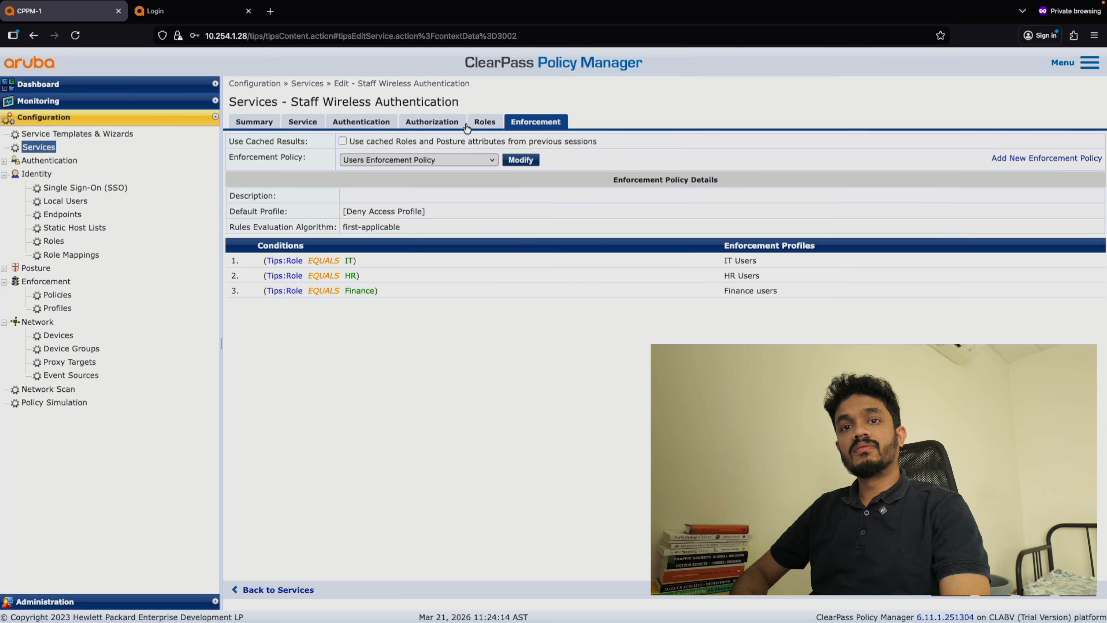
pyautogui.click(379, 125)
pyautogui.click(1038, 599)
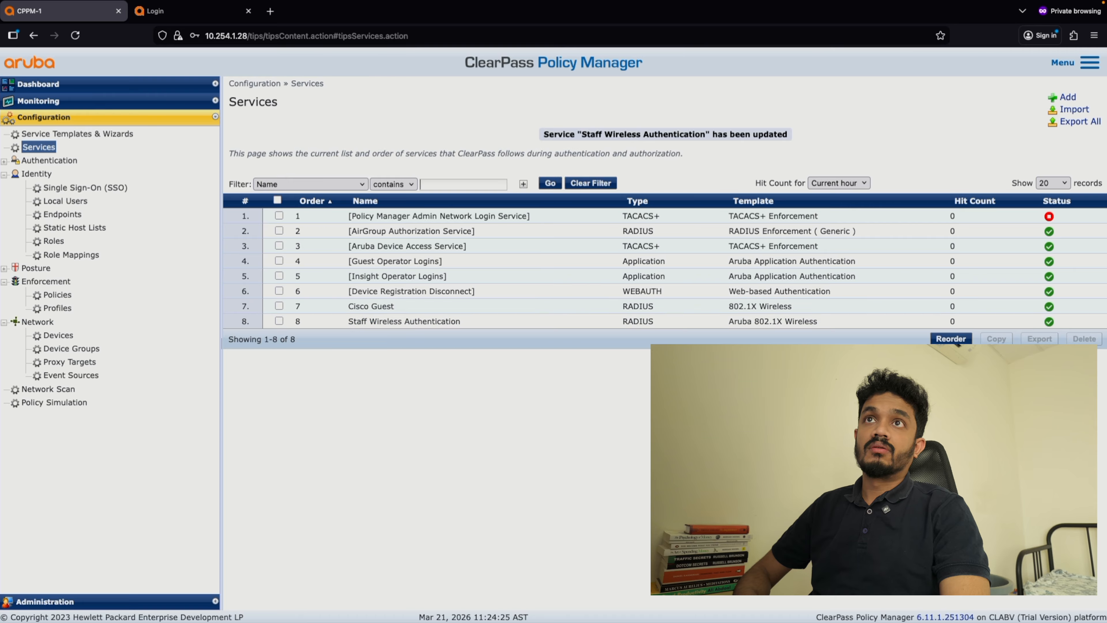
# Open the ClearPass Certificate Store in the administration settings.
pyautogui.click(65, 604)
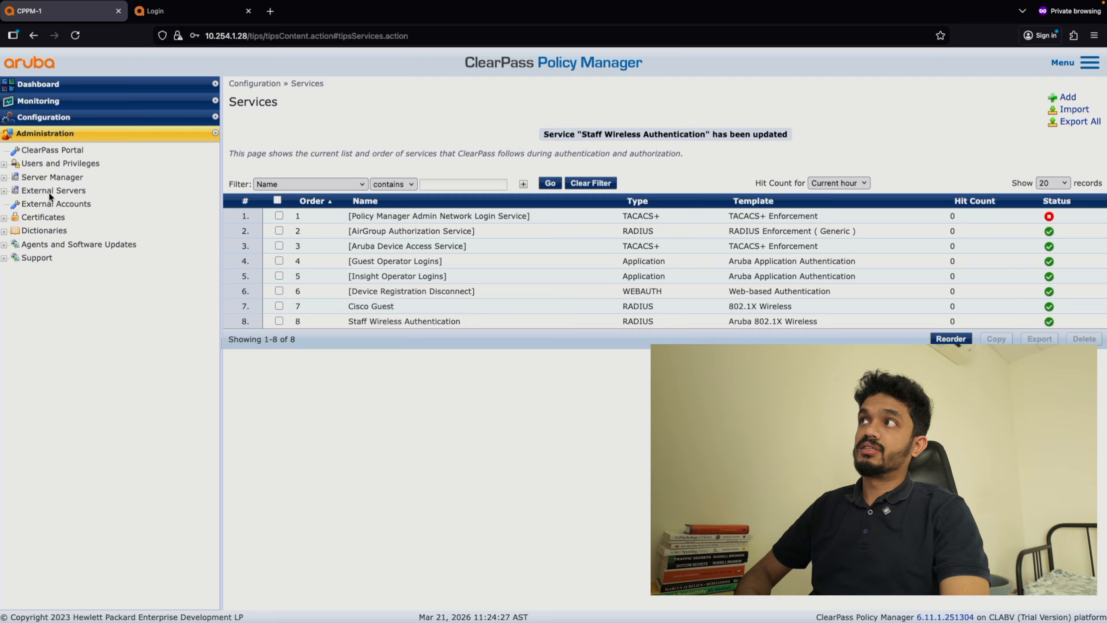
pyautogui.click(52, 218)
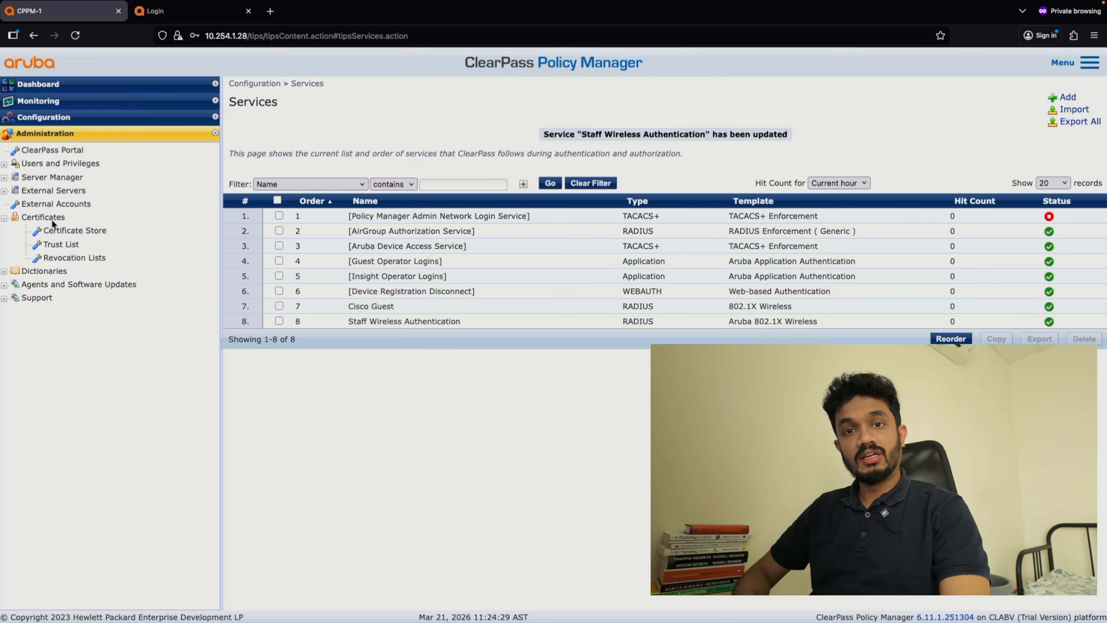
pyautogui.click(74, 232)
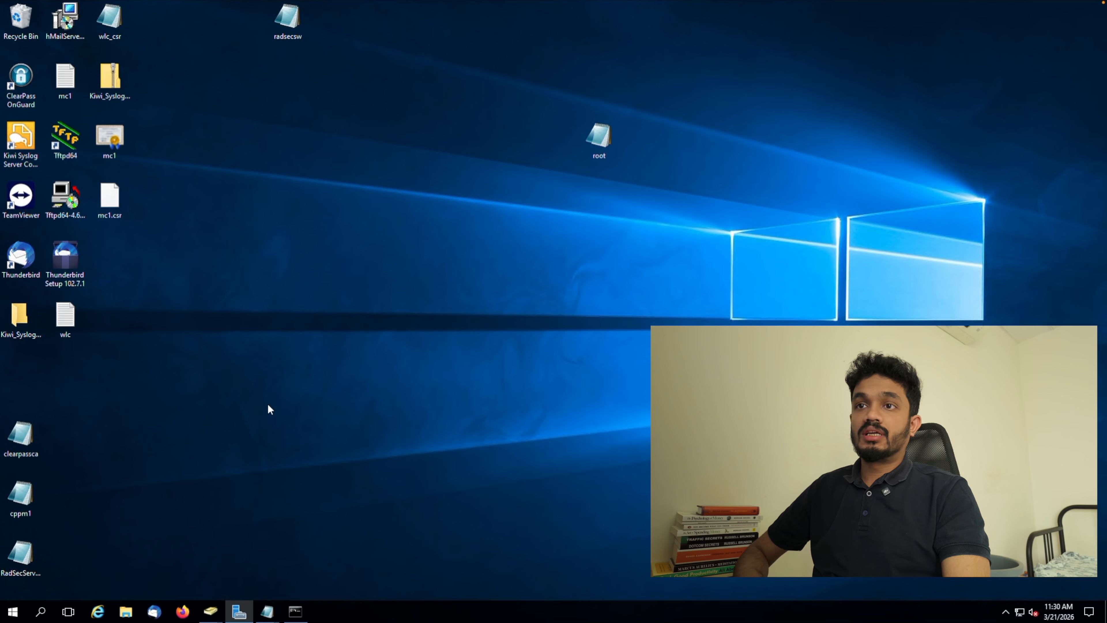
# Switch to Server Manager, open the Certification Authority console maximized, and list the certificate templates of aruba1-AD1-CA-1.
pyautogui.click(239, 612)
pyautogui.click(1022, 31)
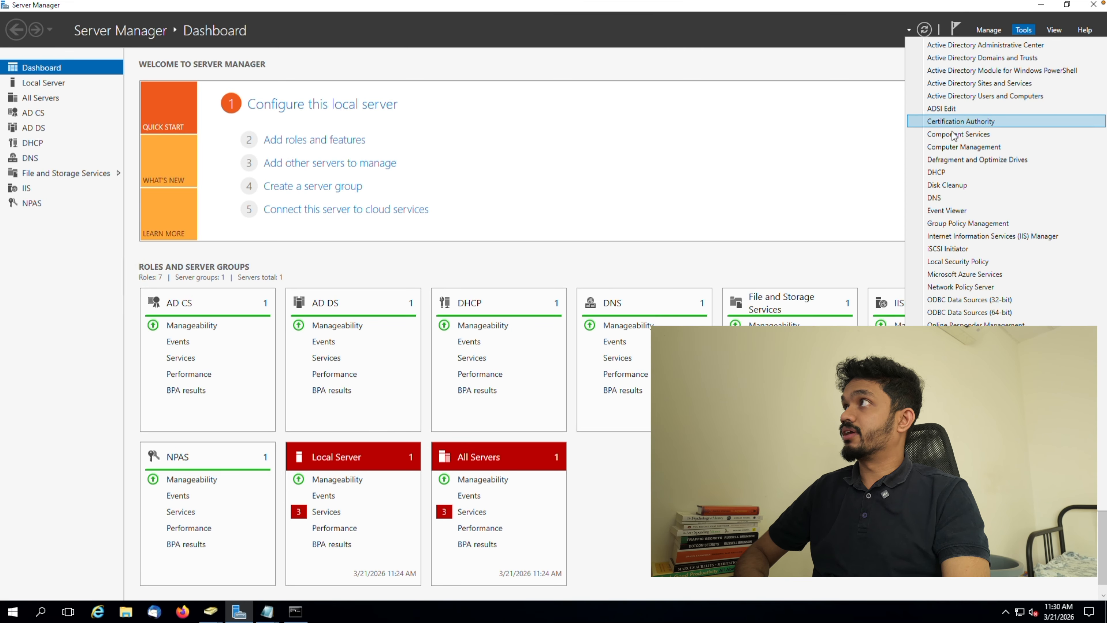
pyautogui.click(956, 121)
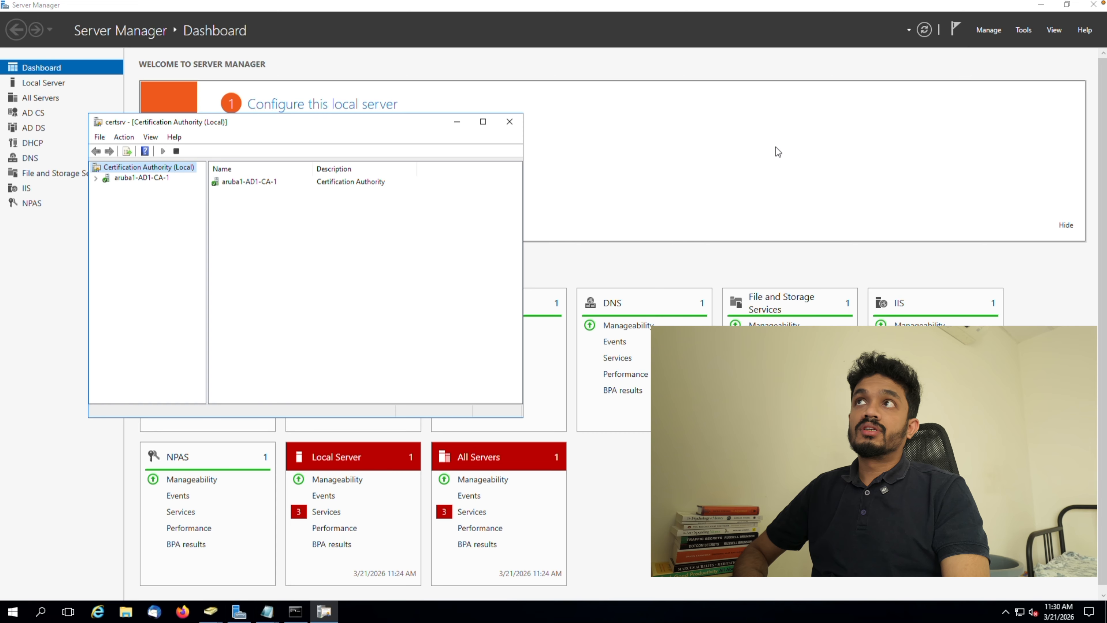
pyautogui.click(483, 123)
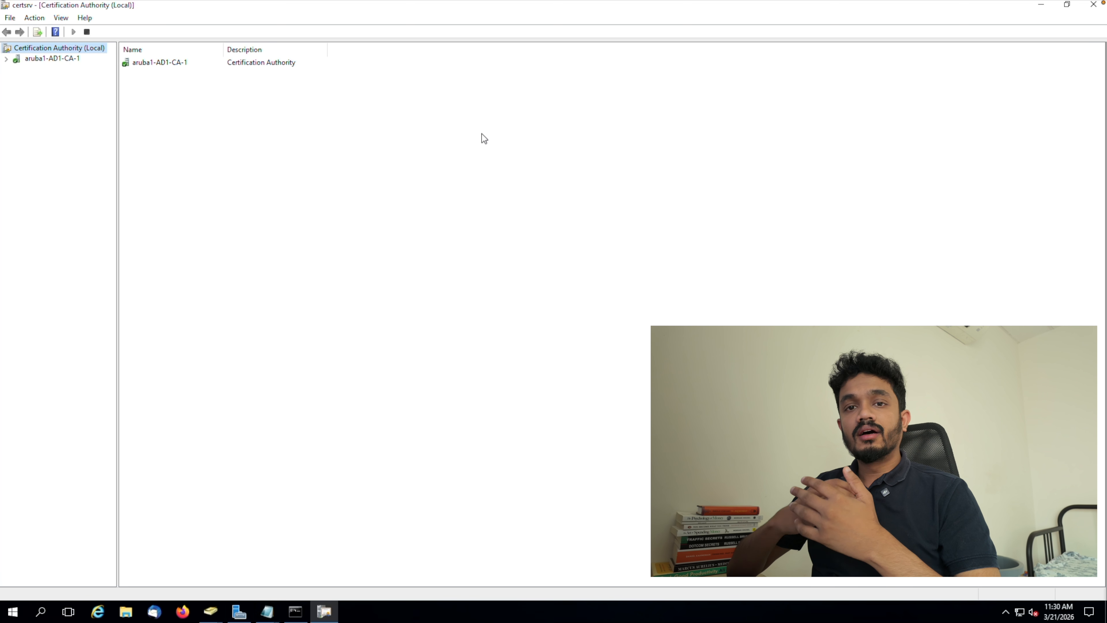
pyautogui.doubleClick(160, 62)
pyautogui.doubleClick(151, 107)
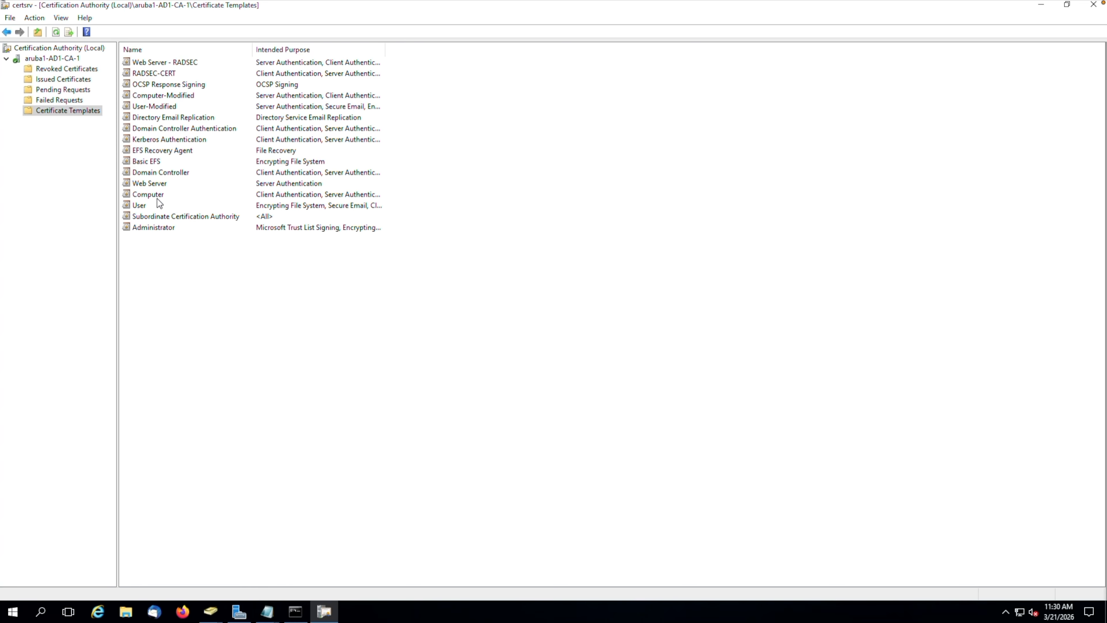
# Point out the Computer-Modified and User-Modified certificate templates, then minimize the Certification Authority console.
pyautogui.click(165, 96)
pyautogui.click(165, 108)
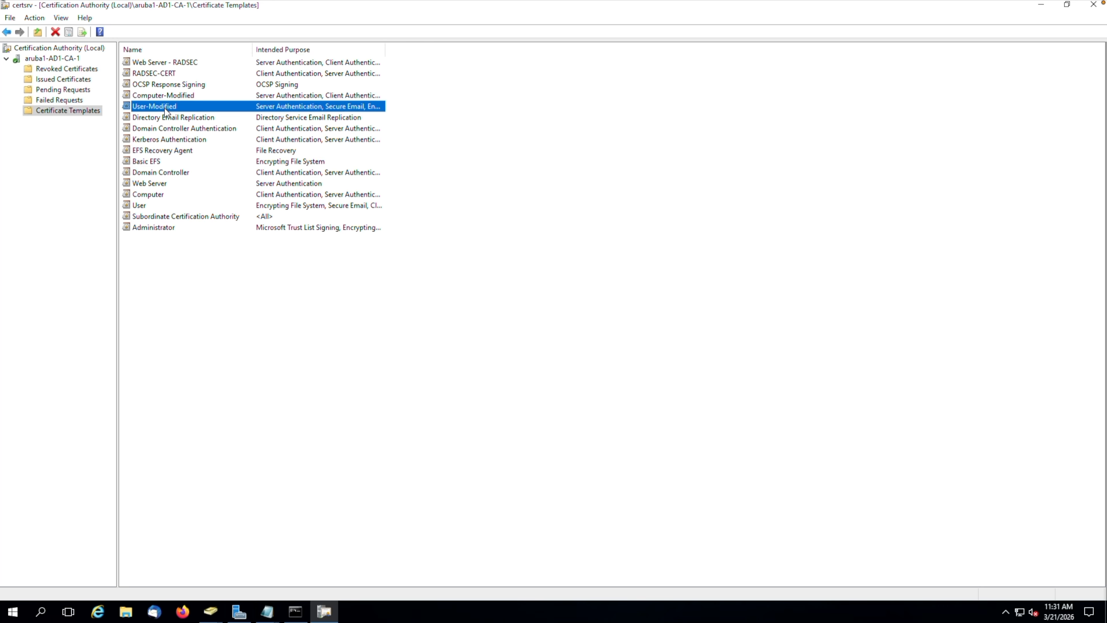
pyautogui.click(173, 99)
pyautogui.click(166, 107)
pyautogui.click(1041, 5)
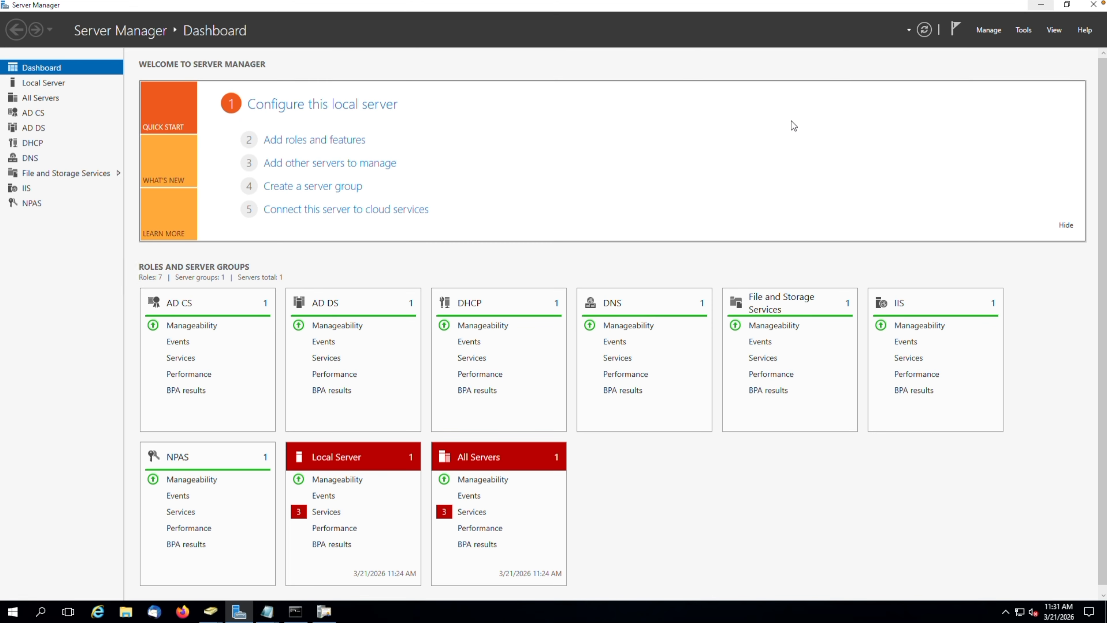
# Open Group Policy Management from Server Manager and open the Aruba Traning policy object for editing.
pyautogui.click(1022, 31)
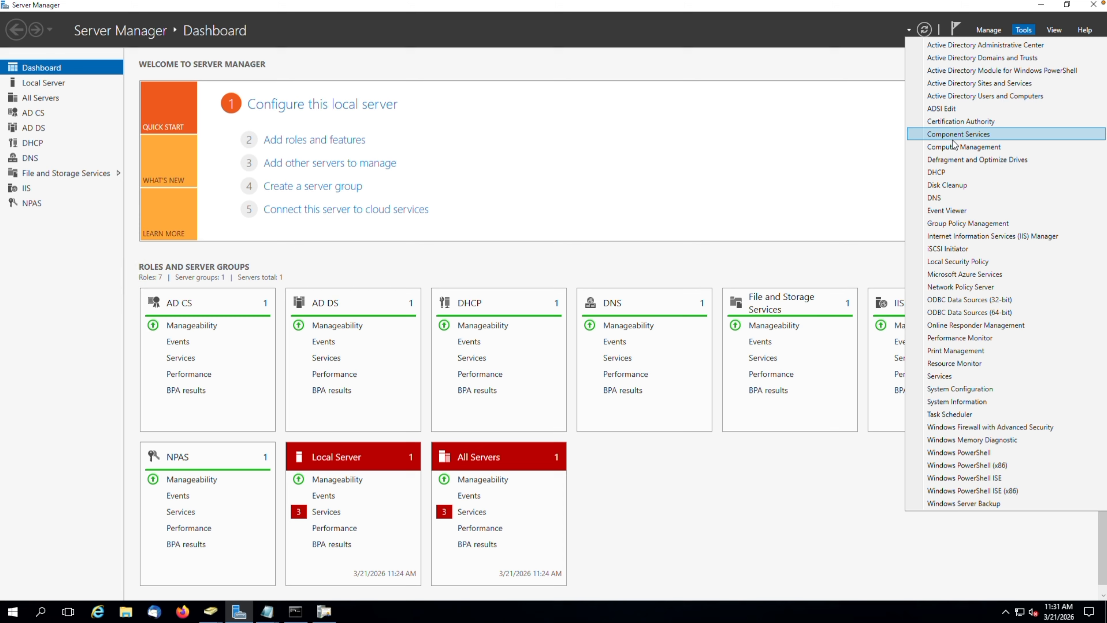
pyautogui.click(965, 223)
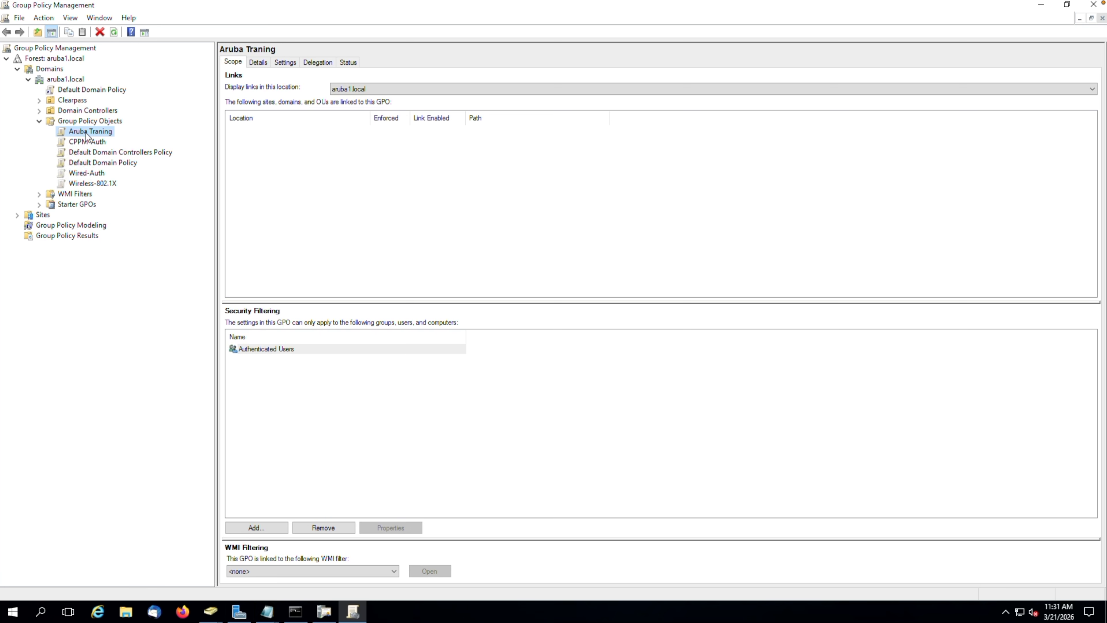
pyautogui.click(44, 18)
pyautogui.click(69, 36)
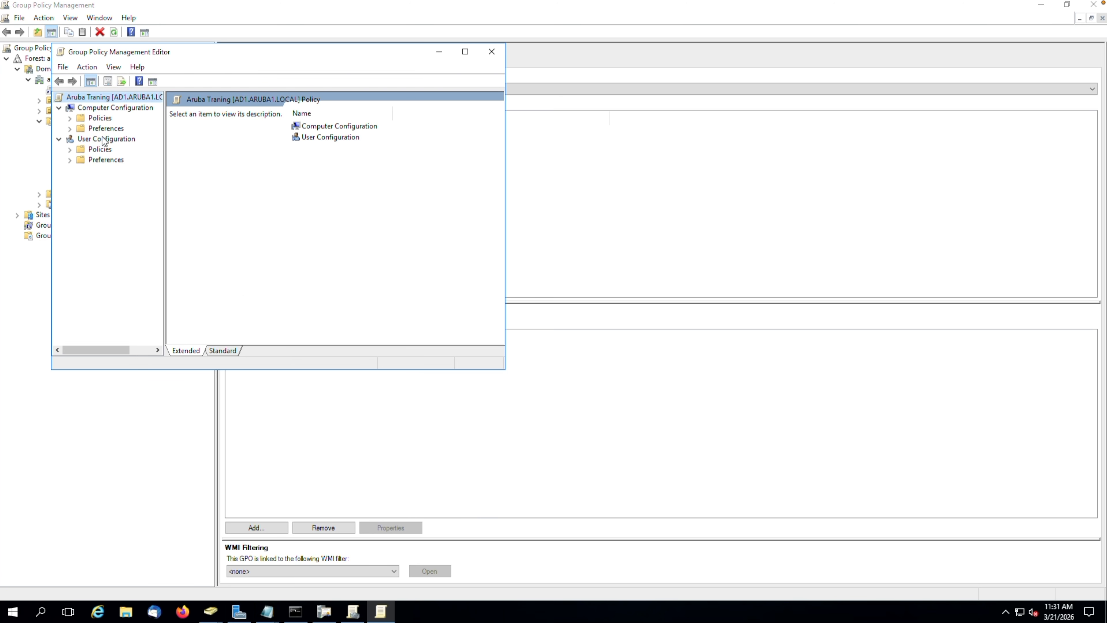
# Review the Certificate Services Client - Auto-Enrollment policy in the user configuration's Public Key Policies, then close the policy editor.
pyautogui.click(99, 151)
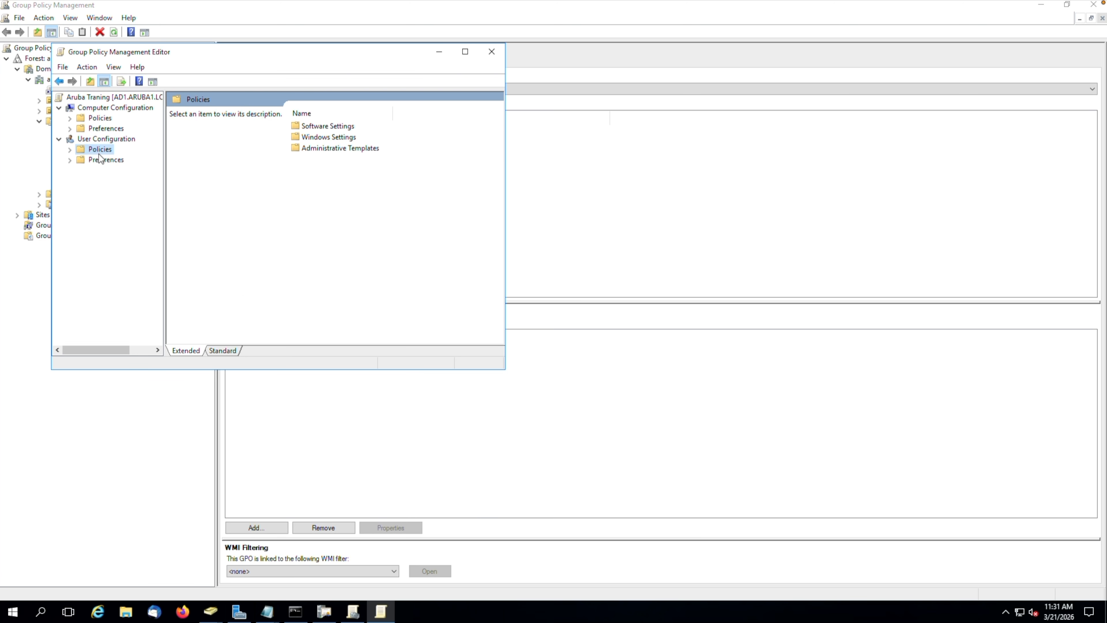
pyautogui.doubleClick(308, 138)
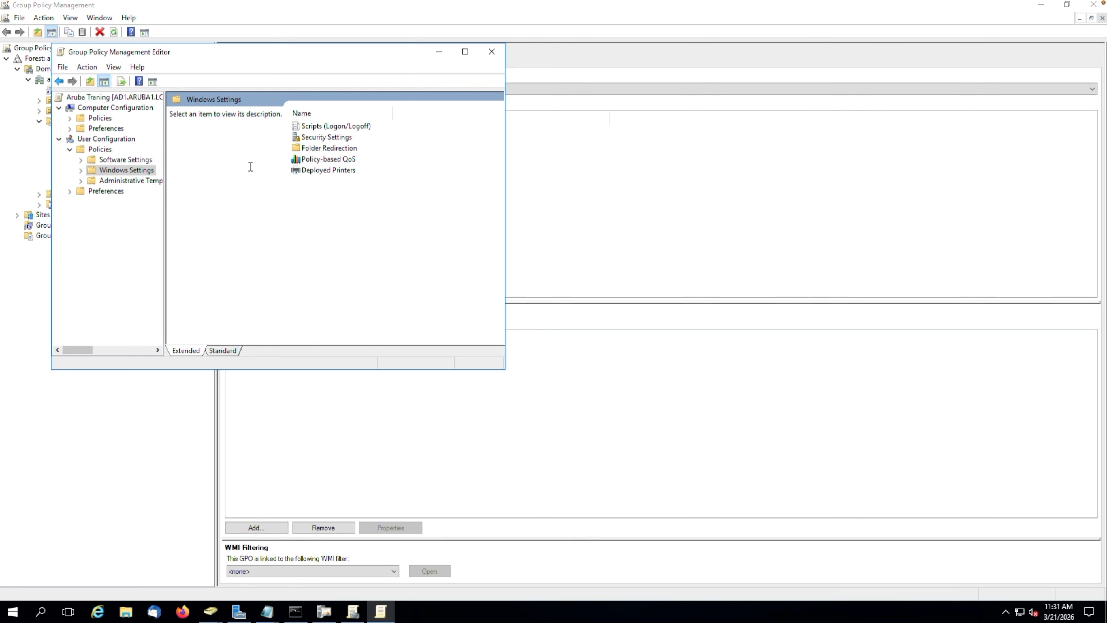
pyautogui.doubleClick(324, 139)
pyautogui.doubleClick(198, 112)
pyautogui.doubleClick(252, 155)
pyautogui.click(389, 72)
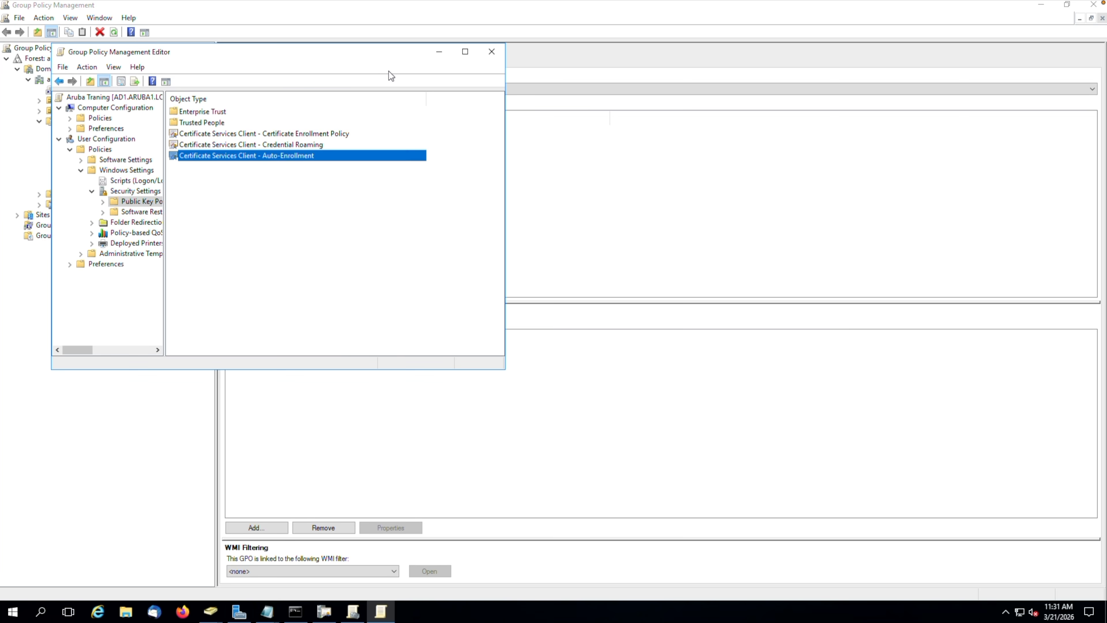
pyautogui.click(488, 52)
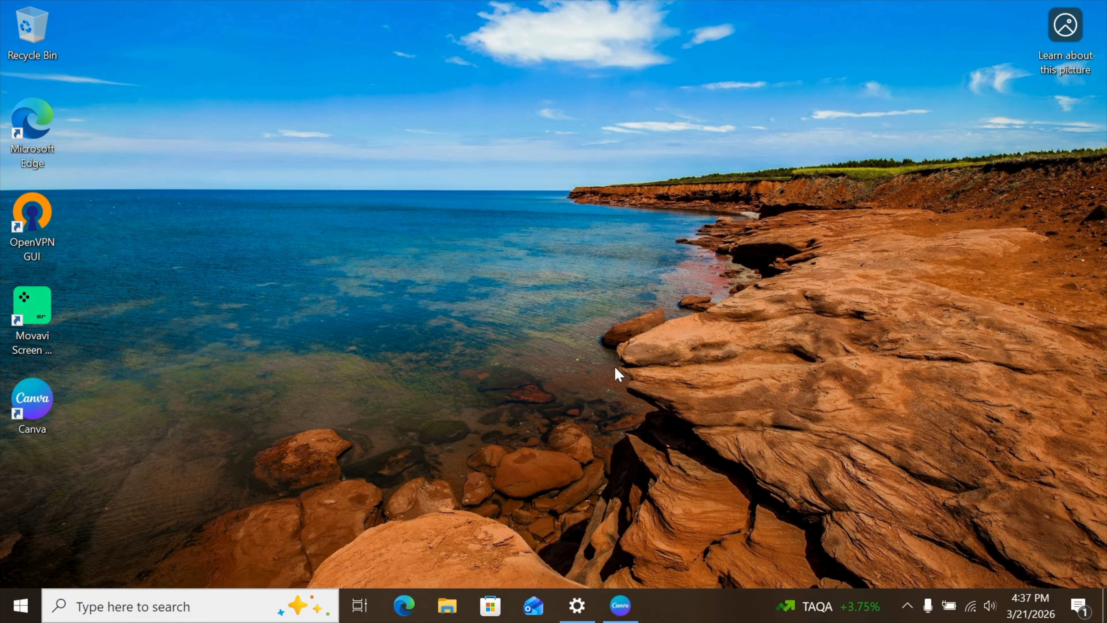
# On the Windows client, run certmgr.msc and display the current user's Personal certificates in a maximized window.
pyautogui.press('super+r')
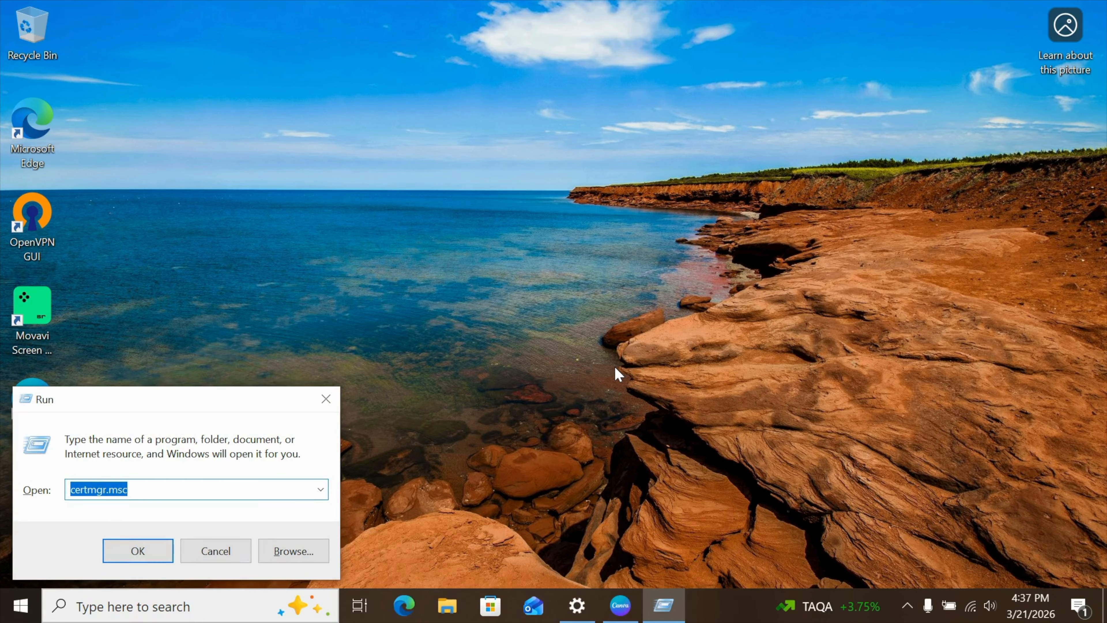
pyautogui.press('Return')
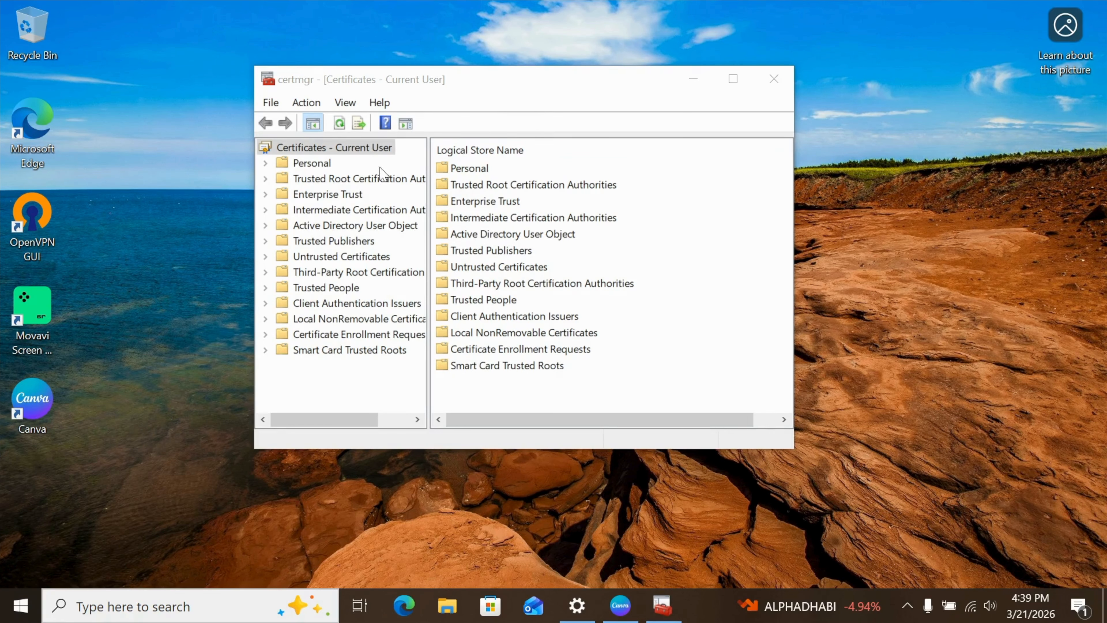
pyautogui.doubleClick(306, 170)
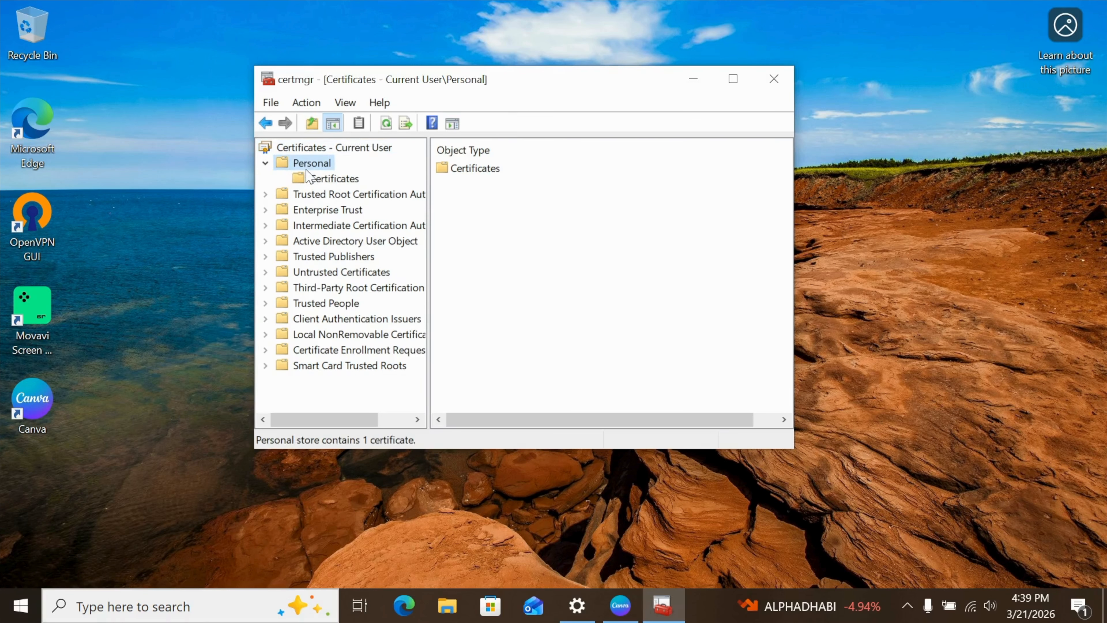
pyautogui.doubleClick(473, 172)
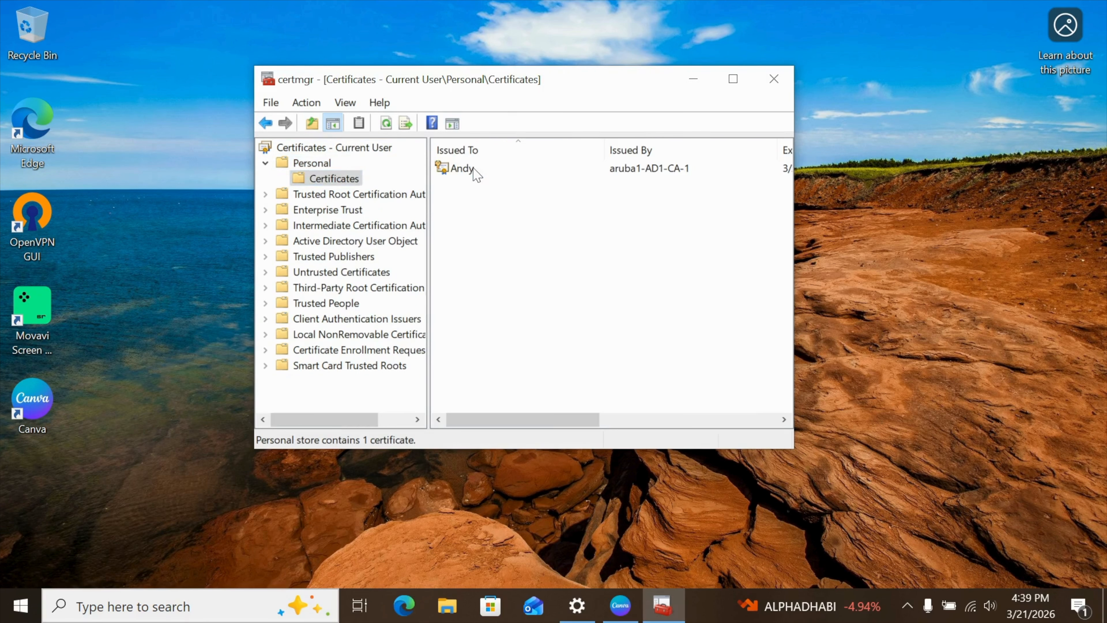
pyautogui.click(734, 79)
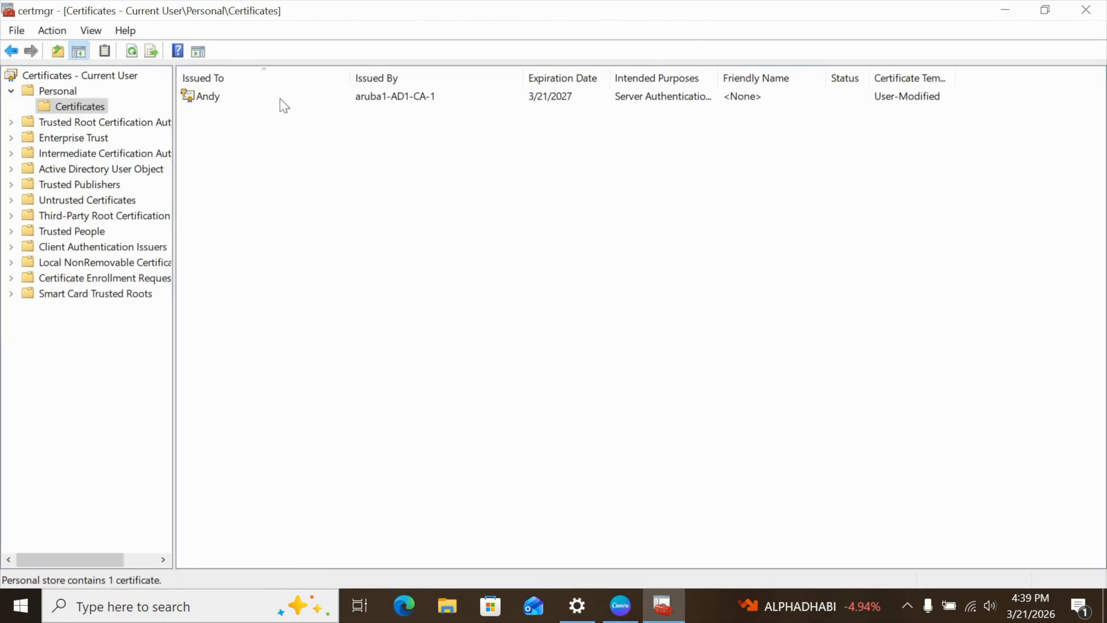
# Widen the Certificate Template column for the user certificate issued by aruba1-AD1-CA-1, and open that certificate.
pyautogui.click(206, 104)
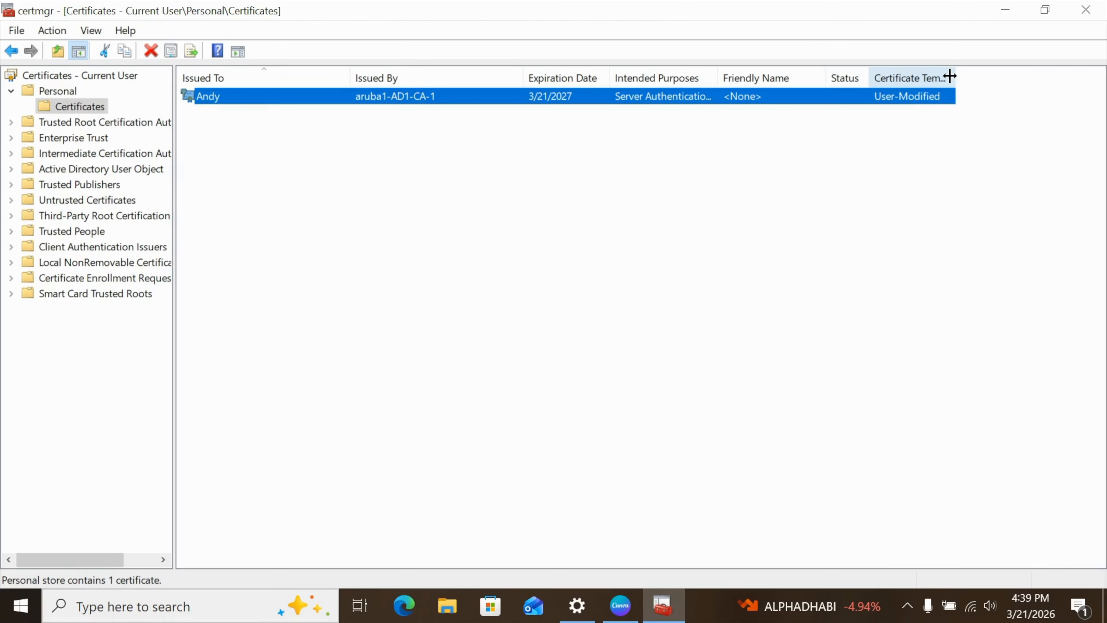
pyautogui.moveTo(952, 76); pyautogui.dragTo(1020, 77)
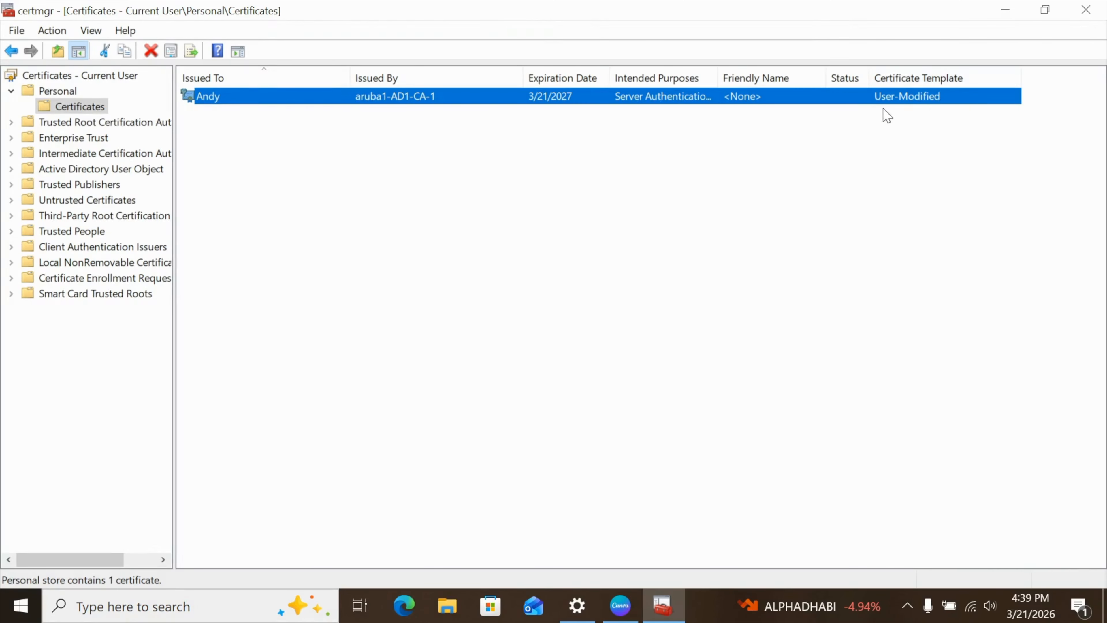
pyautogui.doubleClick(946, 97)
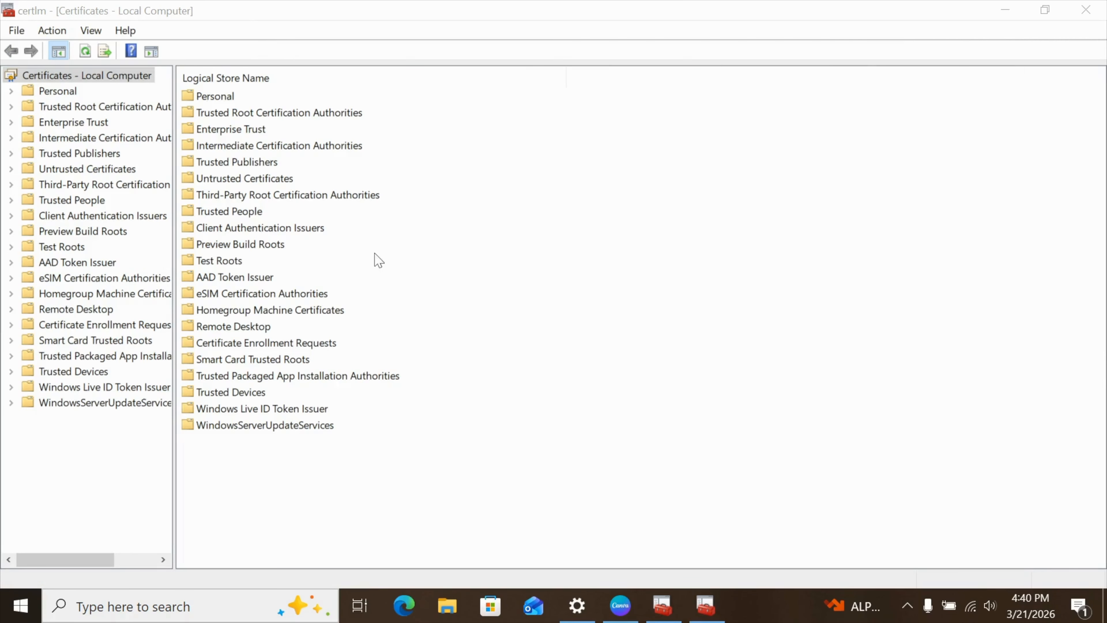
# List the local computer's Personal certificates, select the one issued by aruba1-AD1-CA-1, and widen the Certificate Template column.
pyautogui.doubleClick(220, 96)
pyautogui.doubleClick(220, 97)
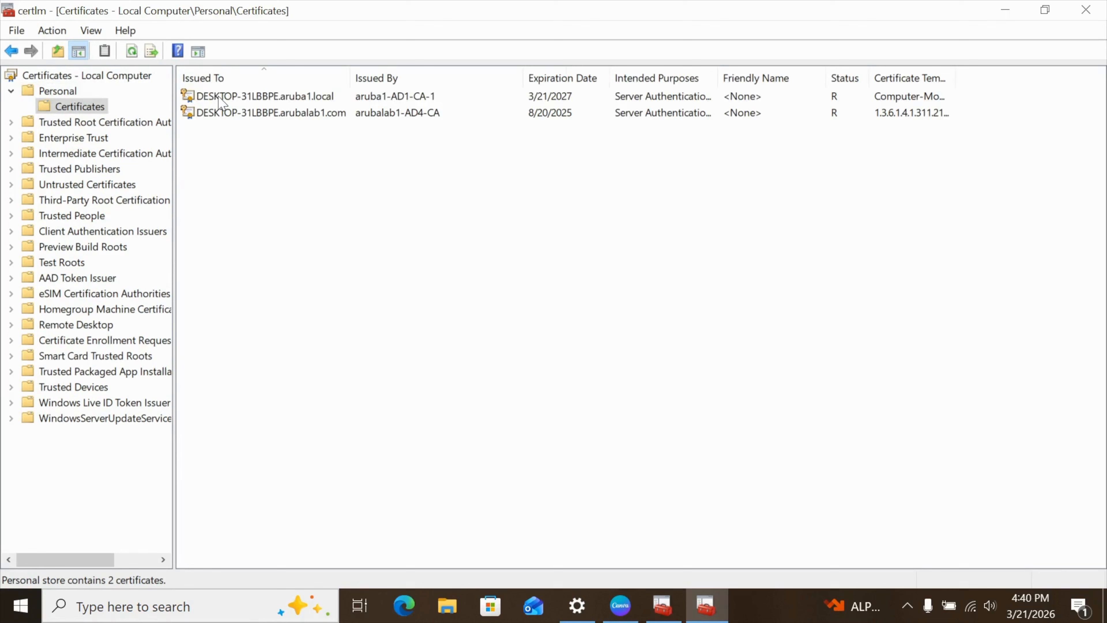
pyautogui.click(298, 97)
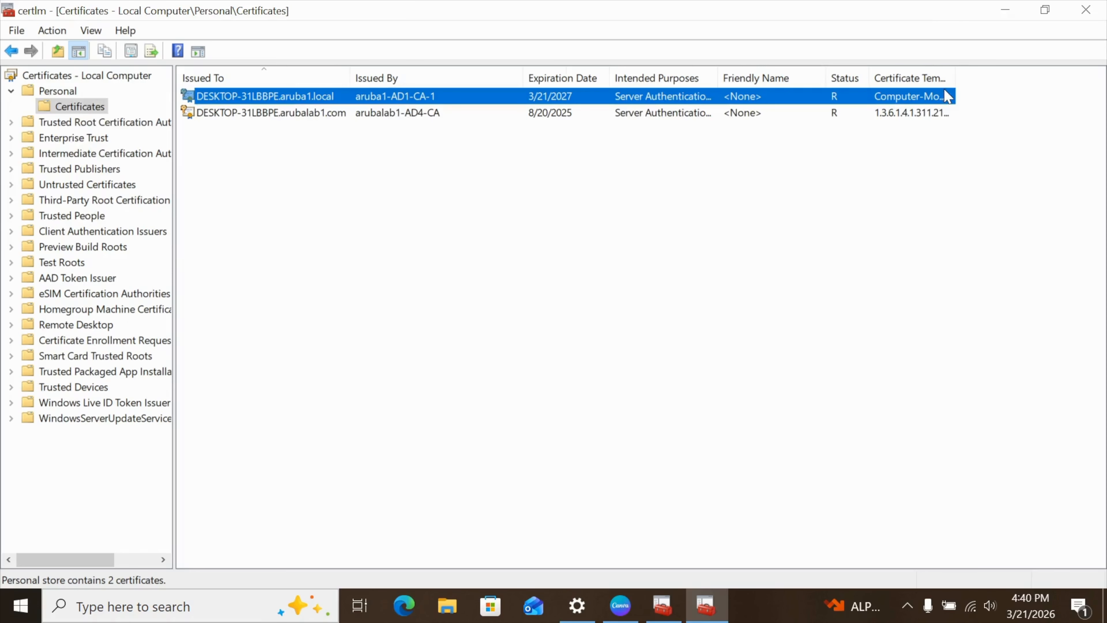
pyautogui.moveTo(952, 74); pyautogui.dragTo(1064, 70)
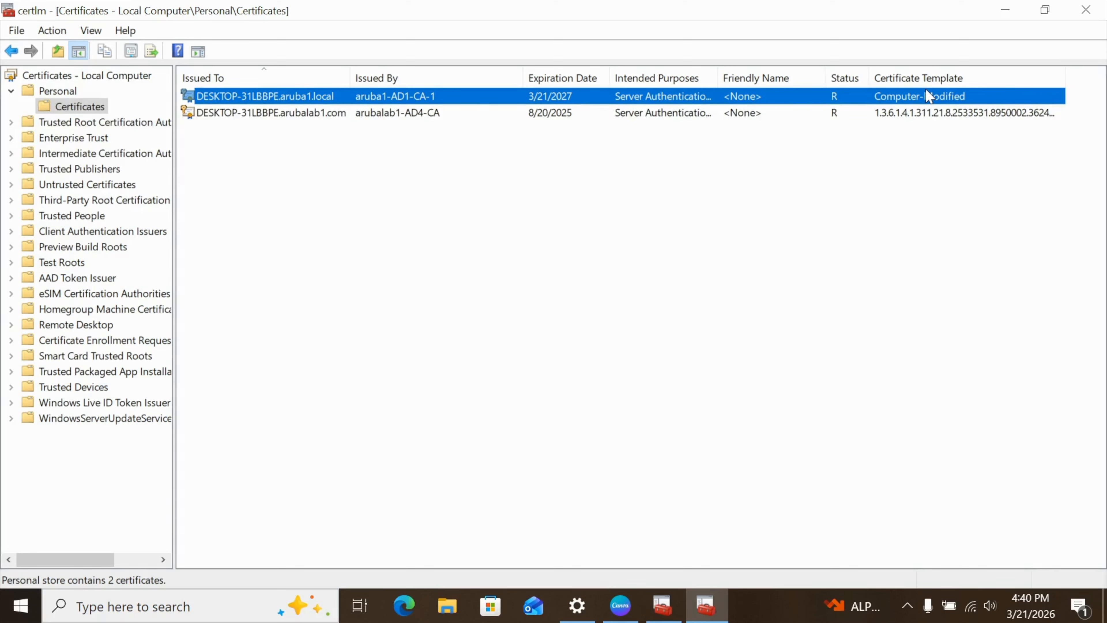
# Open the computer certificate issued by aruba1-AD1-CA-1 and examine its Certificate Template Information and Enhanced Key Usage fields.
pyautogui.doubleClick(299, 101)
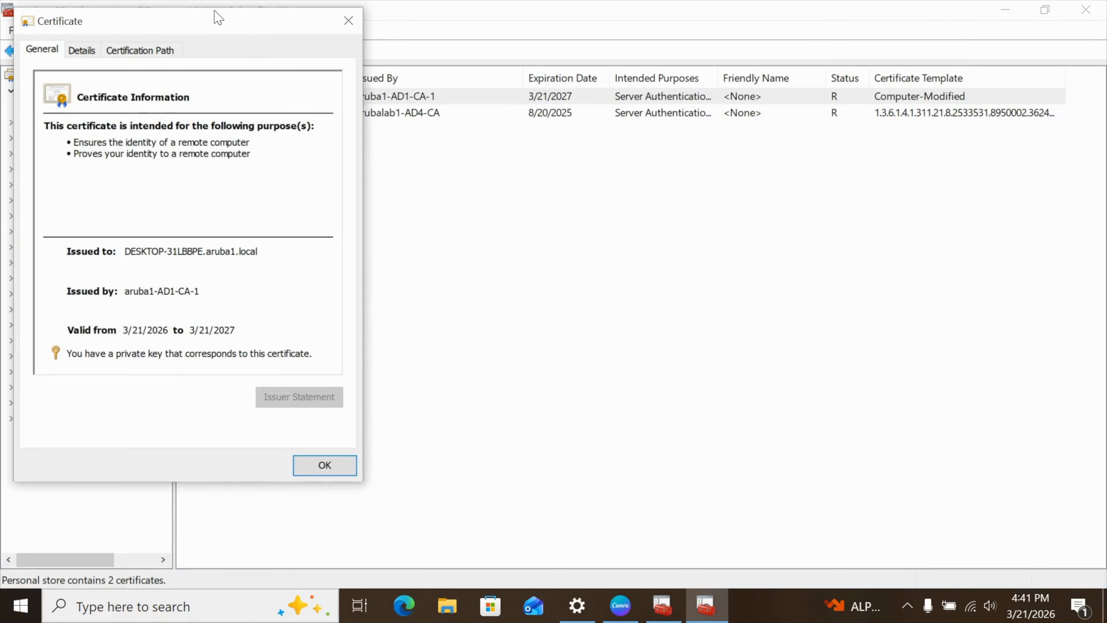
pyautogui.moveTo(216, 25); pyautogui.dragTo(472, 93)
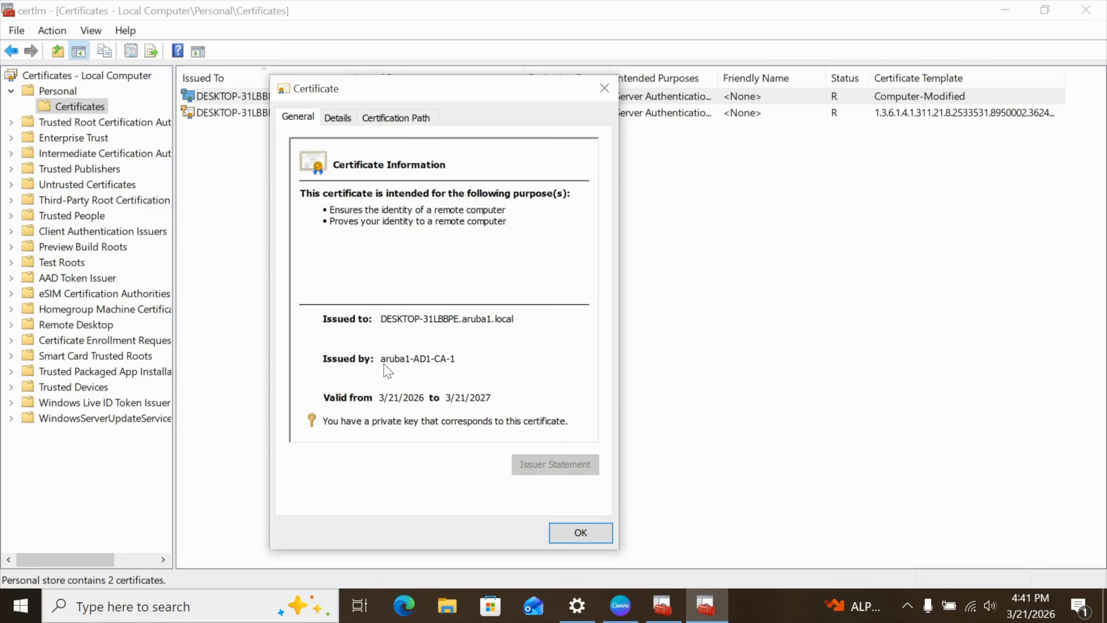
pyautogui.click(338, 121)
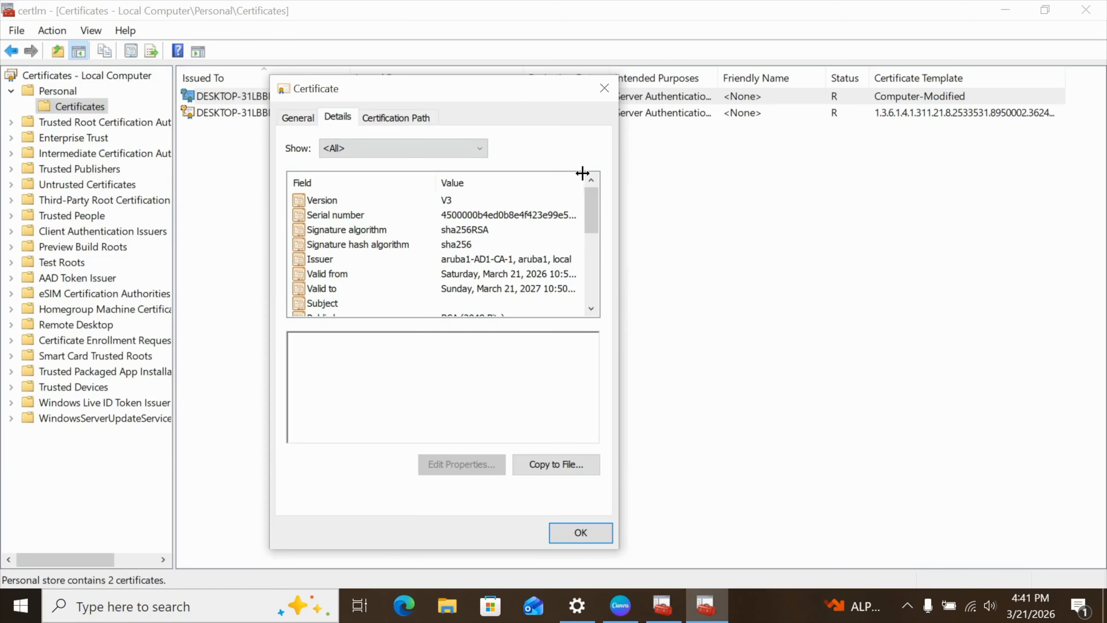
pyautogui.moveTo(599, 214); pyautogui.dragTo(599, 243)
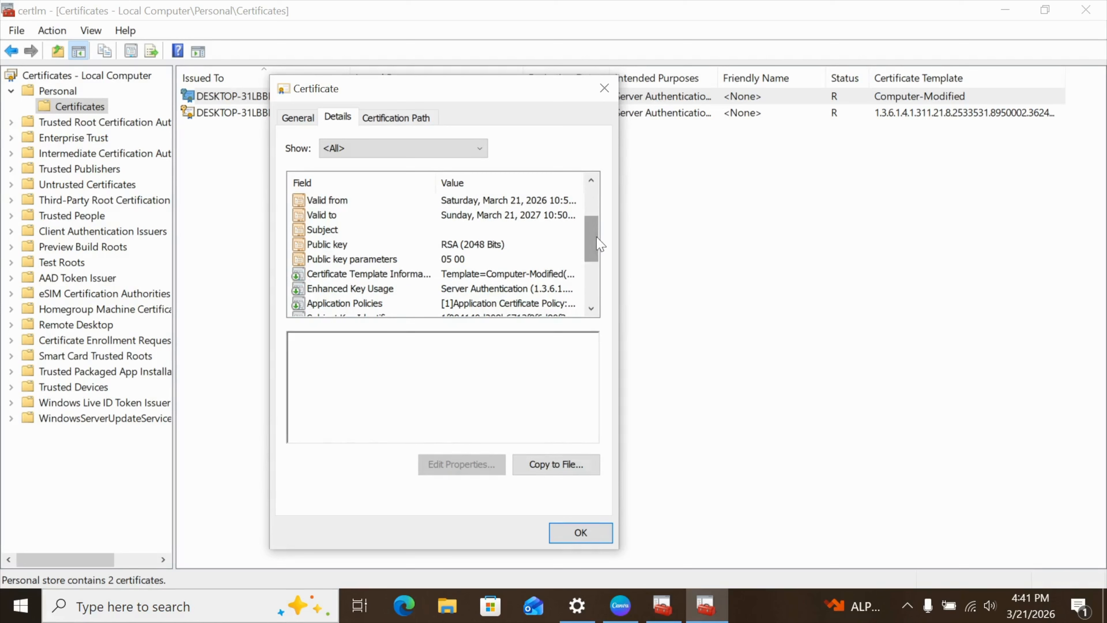
pyautogui.click(506, 279)
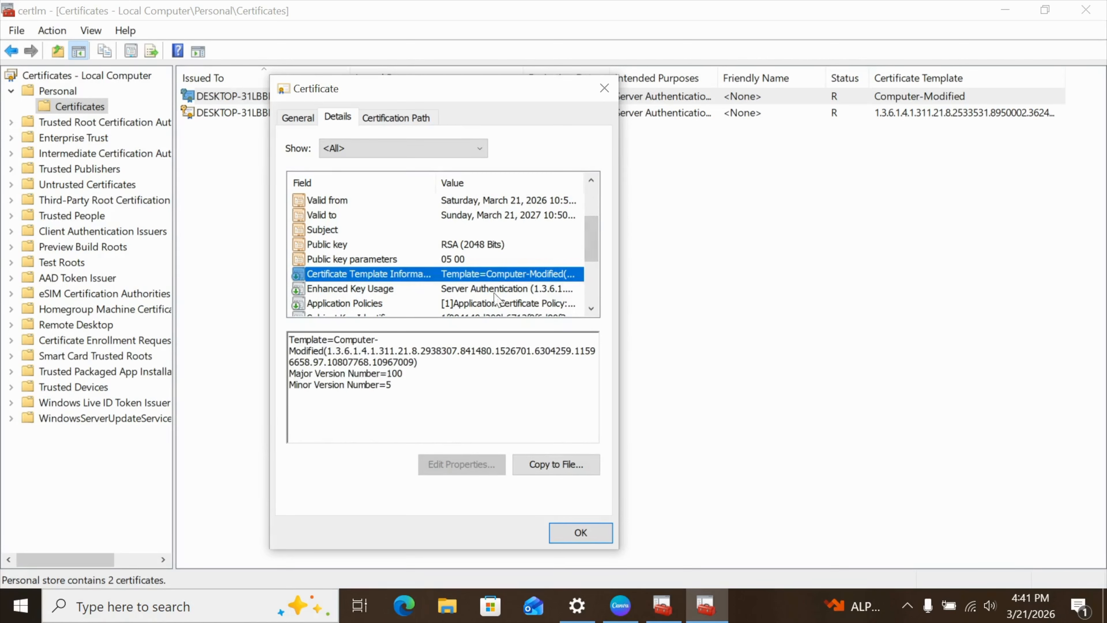
pyautogui.click(517, 290)
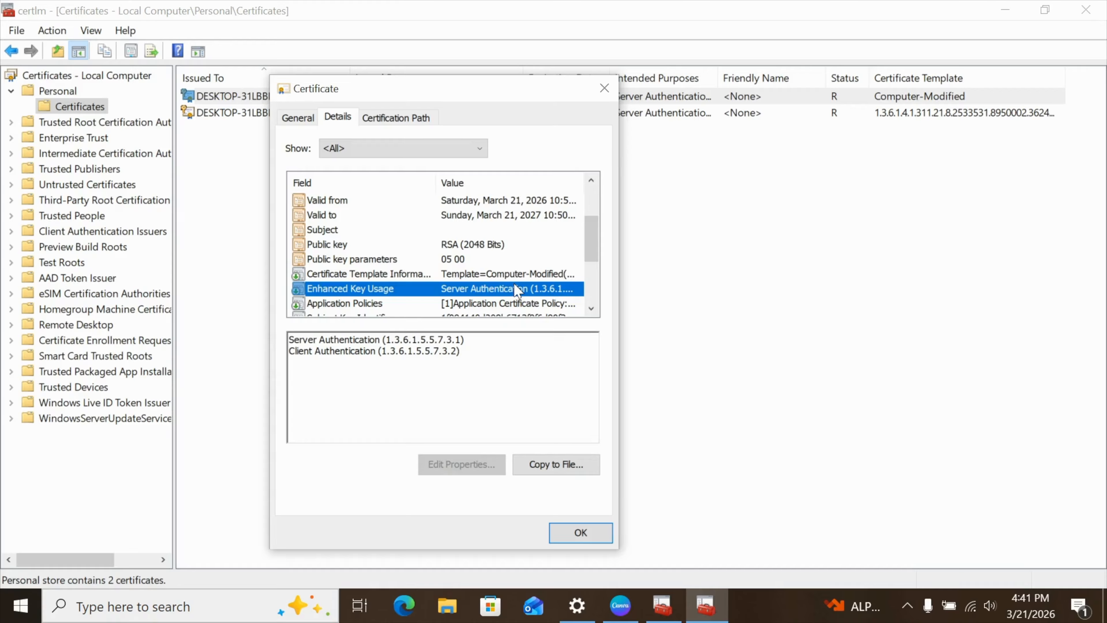
pyautogui.moveTo(589, 245); pyautogui.dragTo(601, 192)
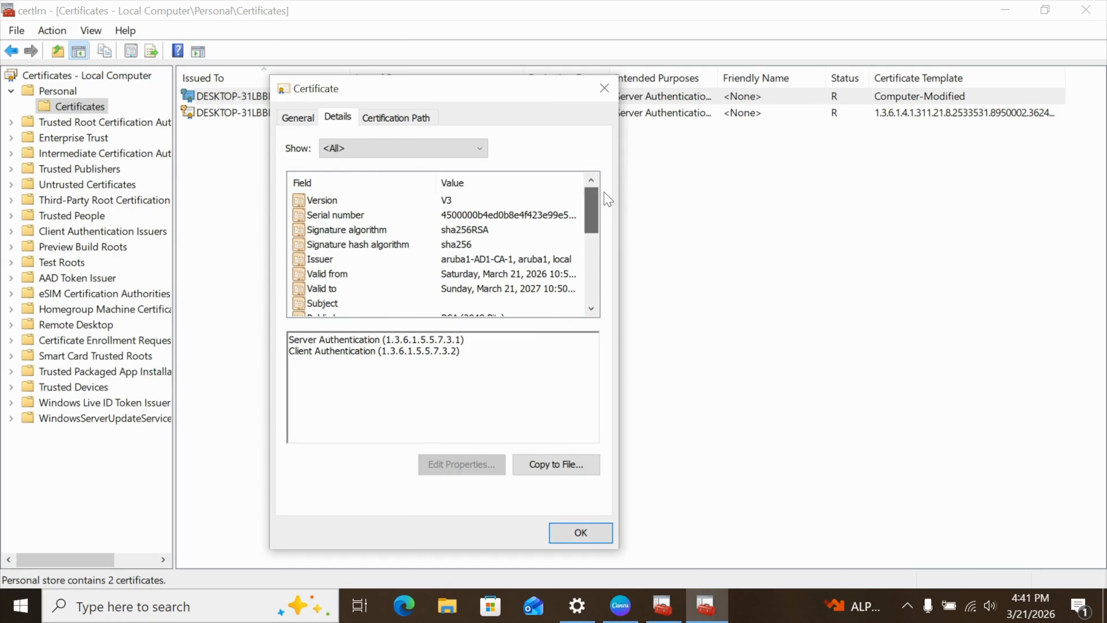
# Check the computer certificate's certification path up to aruba1-AD1-CA-1, then close the certificate.
pyautogui.click(387, 124)
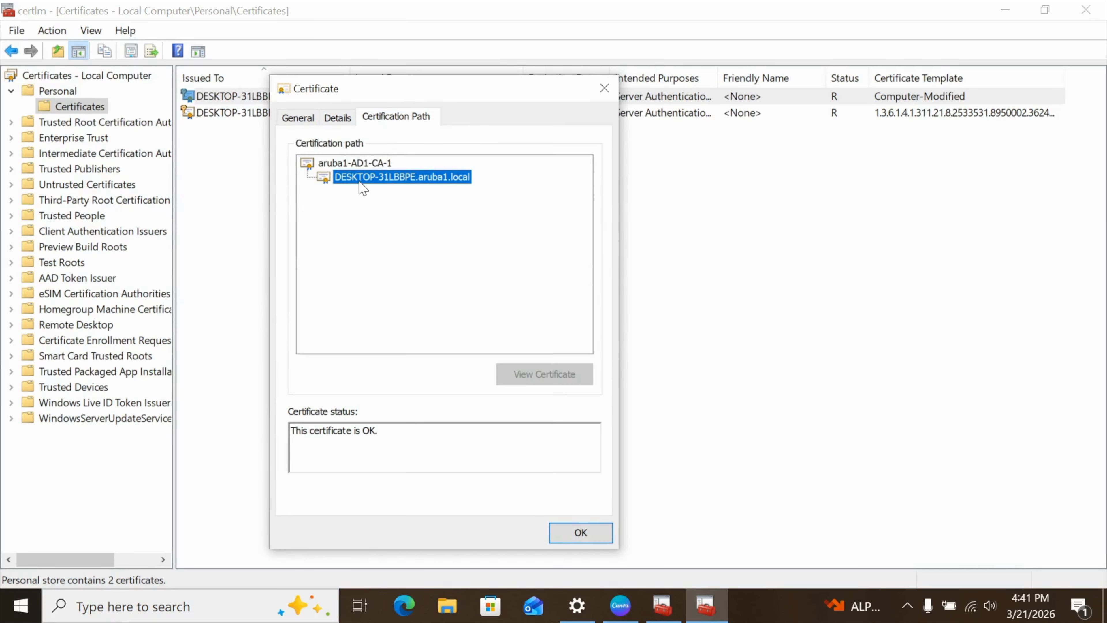
pyautogui.click(351, 166)
pyautogui.click(368, 178)
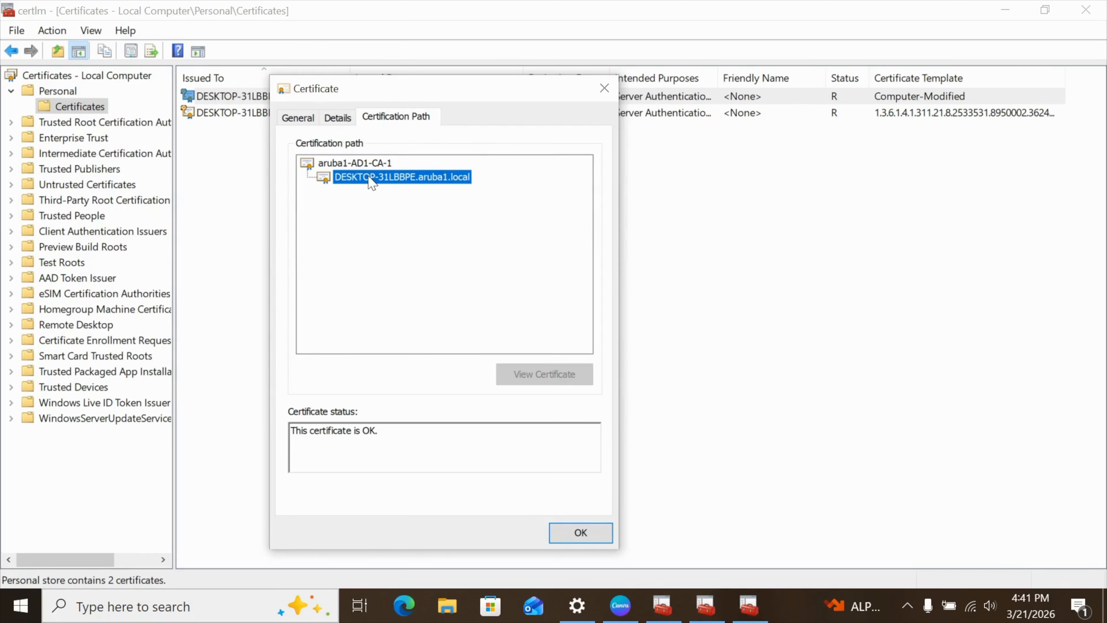
pyautogui.click(581, 533)
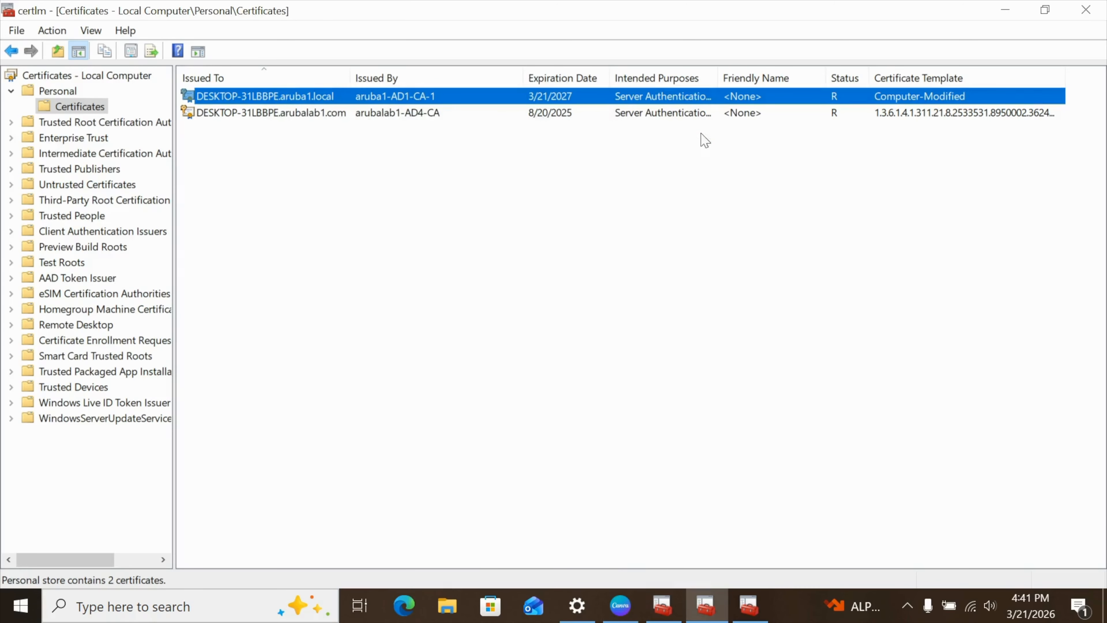
# Return to the current user's Personal certificates, open the user certificate issued by aruba1-AD1-CA-1, and examine its Enhanced Key Usage.
pyautogui.click(1019, 3)
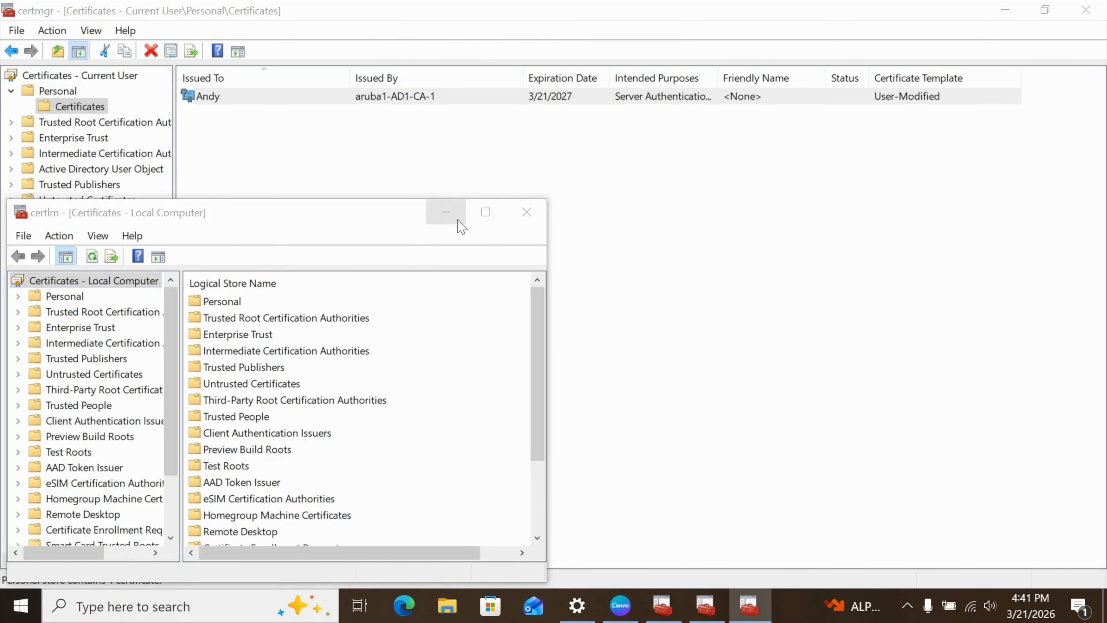
pyautogui.click(445, 211)
pyautogui.doubleClick(269, 98)
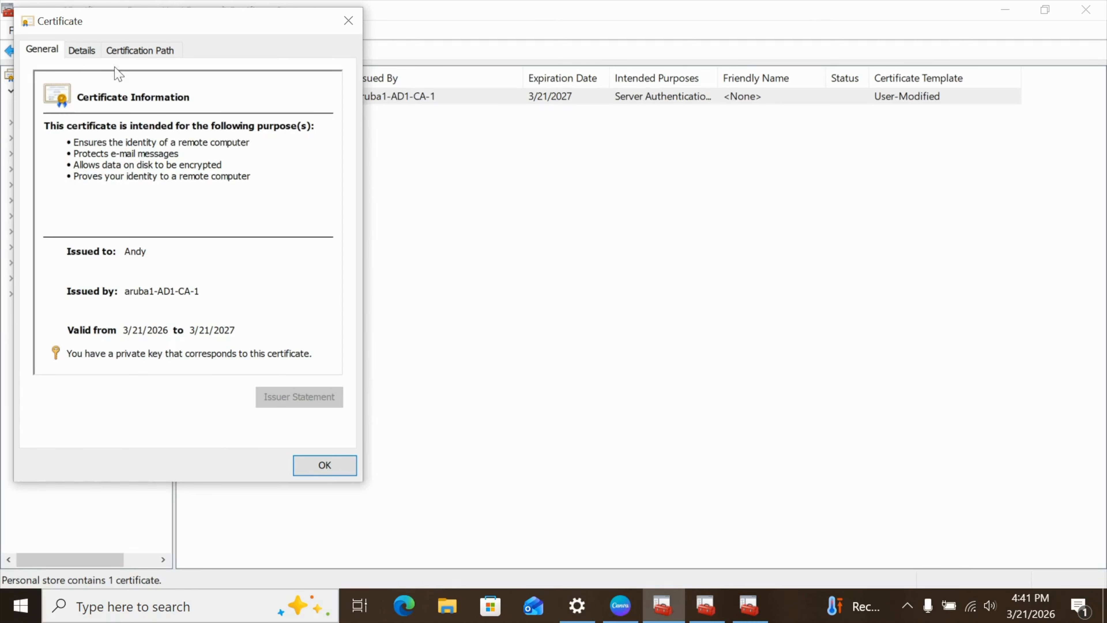
pyautogui.click(81, 50)
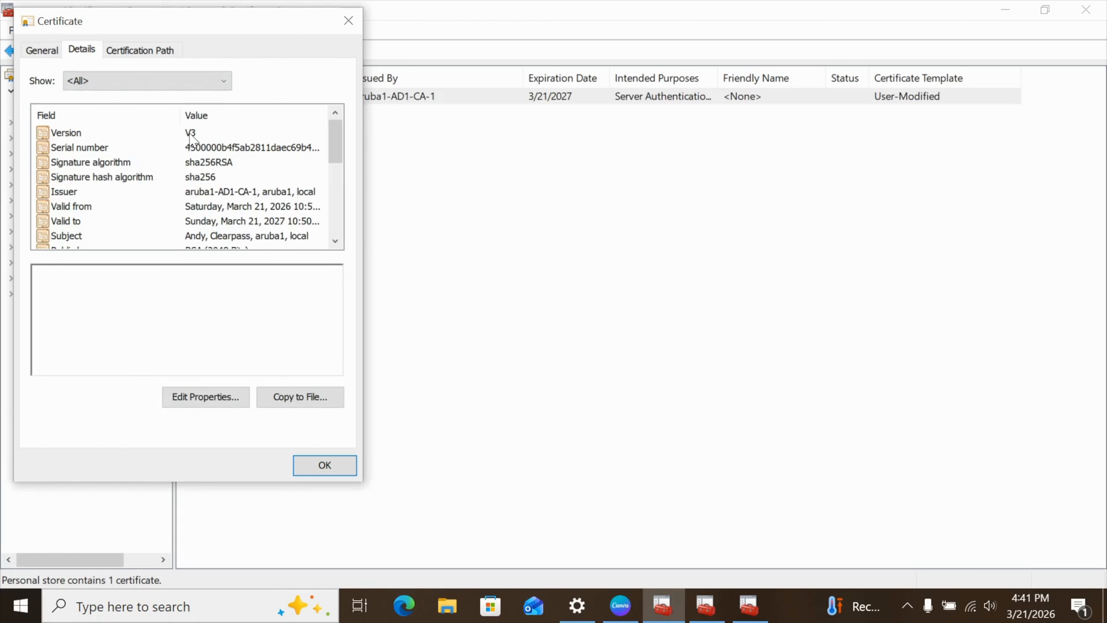
pyautogui.moveTo(336, 150); pyautogui.dragTo(335, 173)
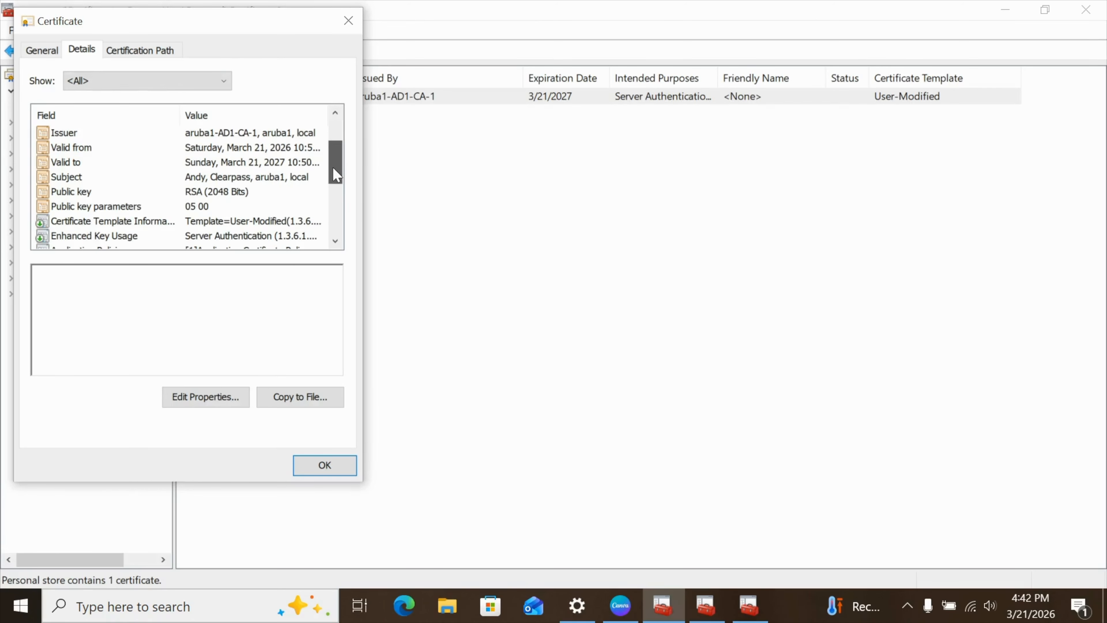
pyautogui.click(232, 238)
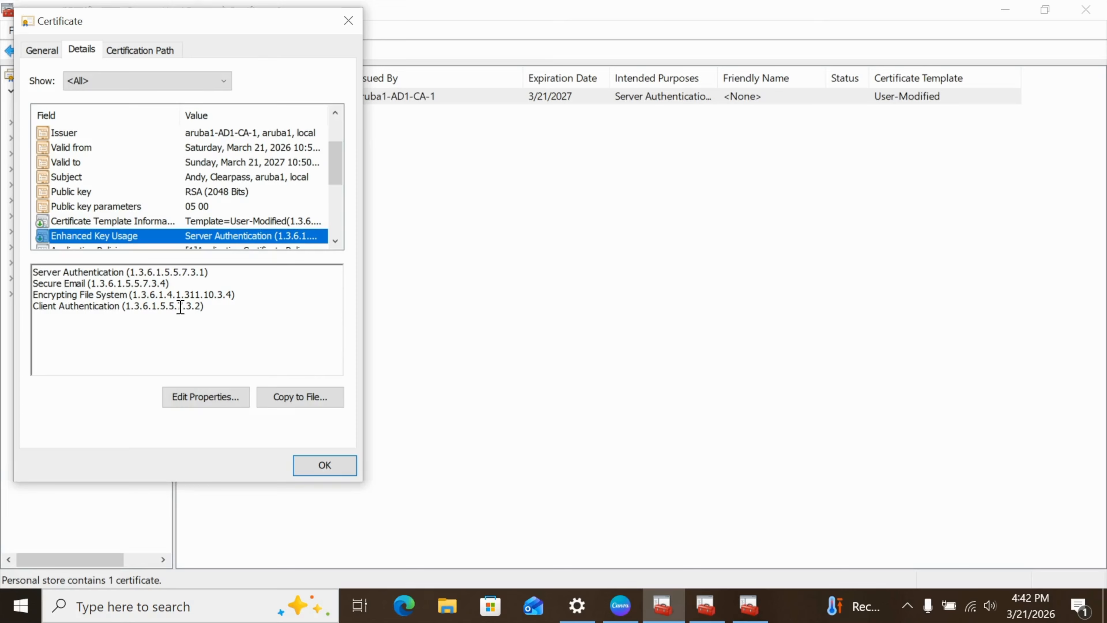
# Check the user certificate's certification path up to aruba1-AD1-CA-1, then close the certificate.
pyautogui.click(147, 51)
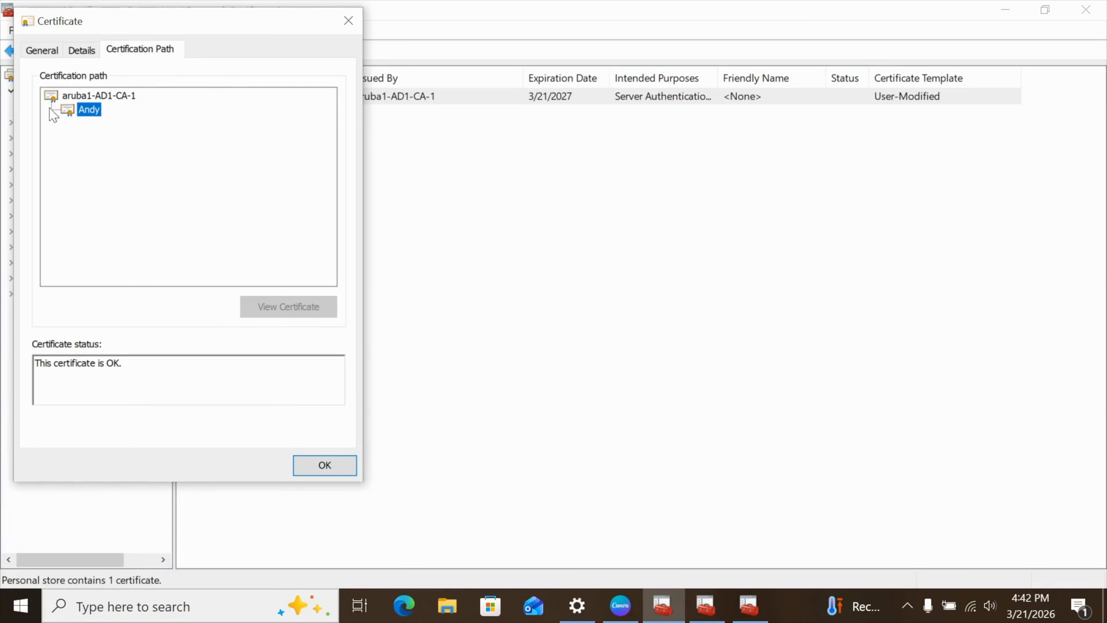
pyautogui.click(94, 96)
pyautogui.click(90, 112)
pyautogui.click(333, 470)
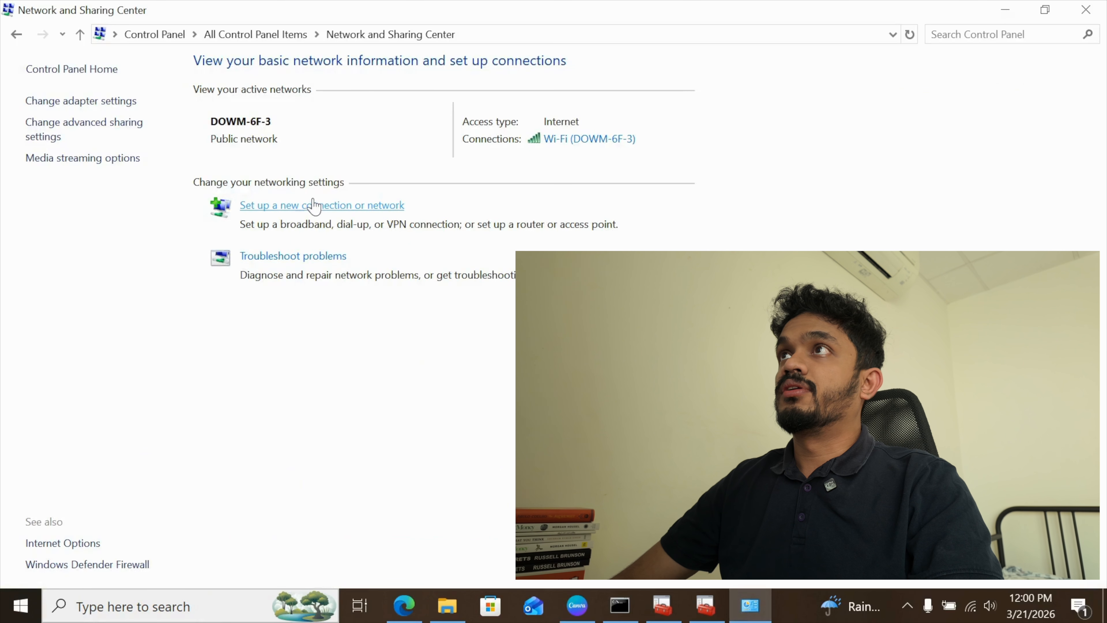
# Manually add a wireless network named Staff with WPA2-Enterprise security, connecting automatically and even if the network is not broadcasting.
pyautogui.click(314, 208)
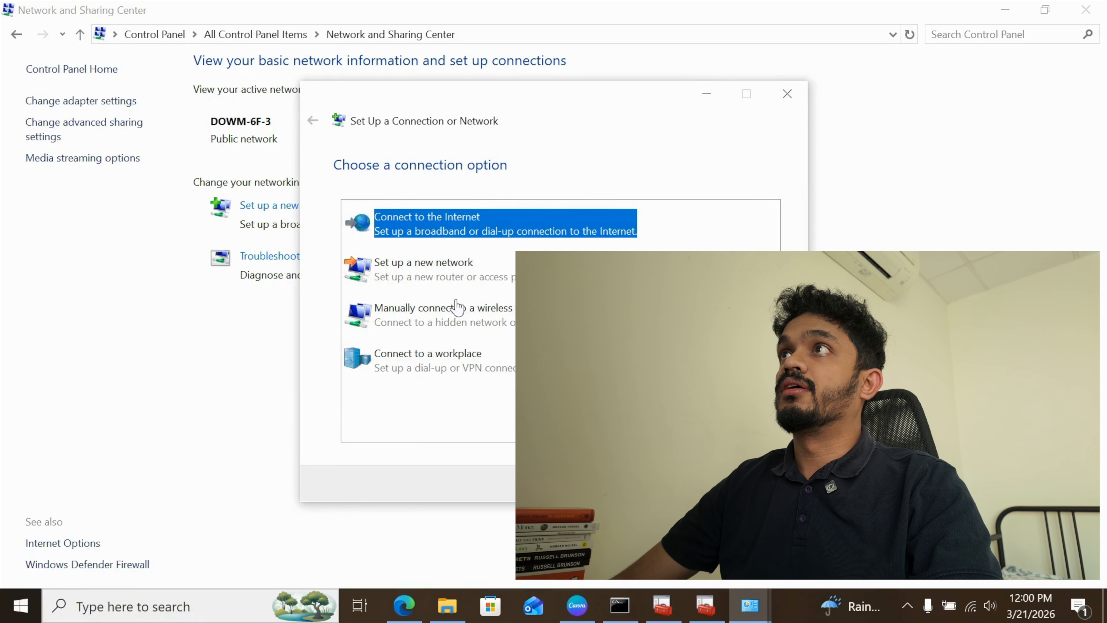
pyautogui.click(484, 326)
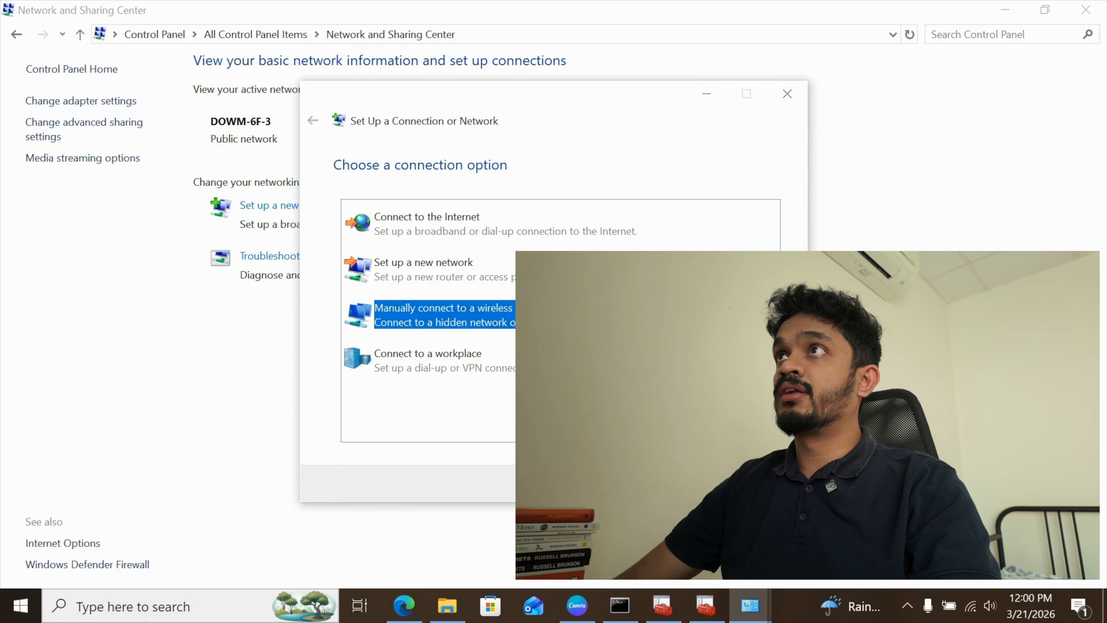
pyautogui.click(701, 484)
pyautogui.write('Staff')
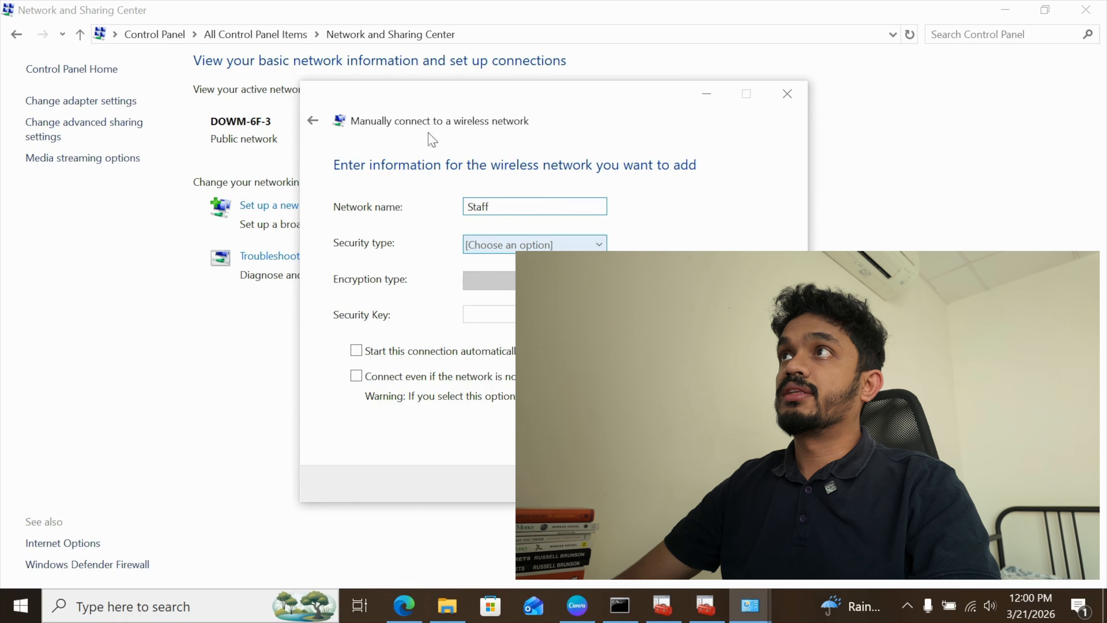
pyautogui.click(533, 244)
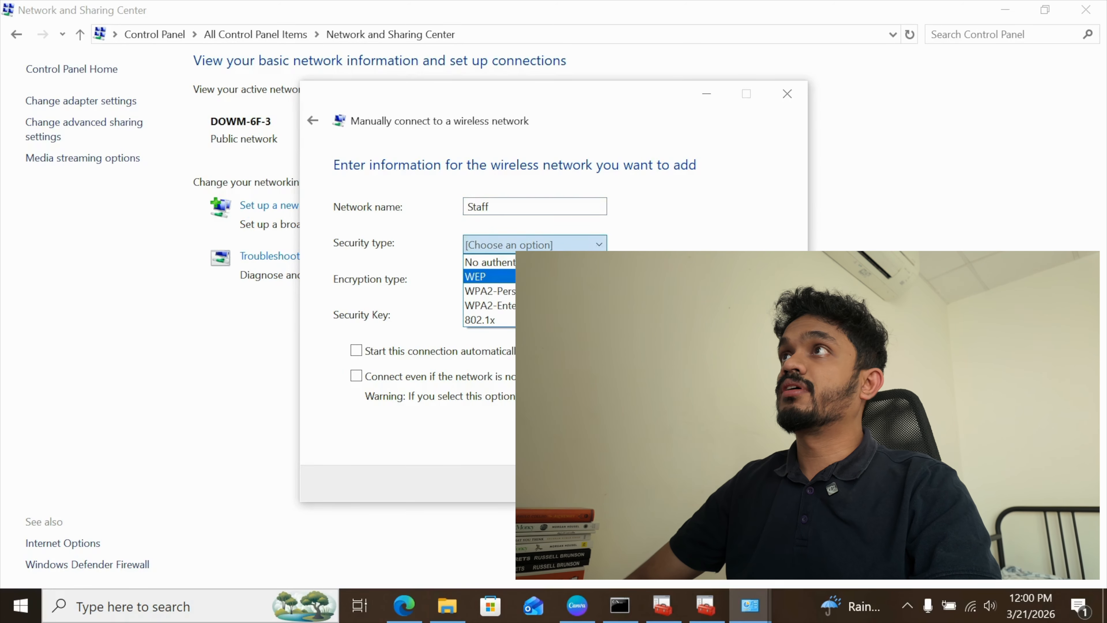
pyautogui.click(514, 311)
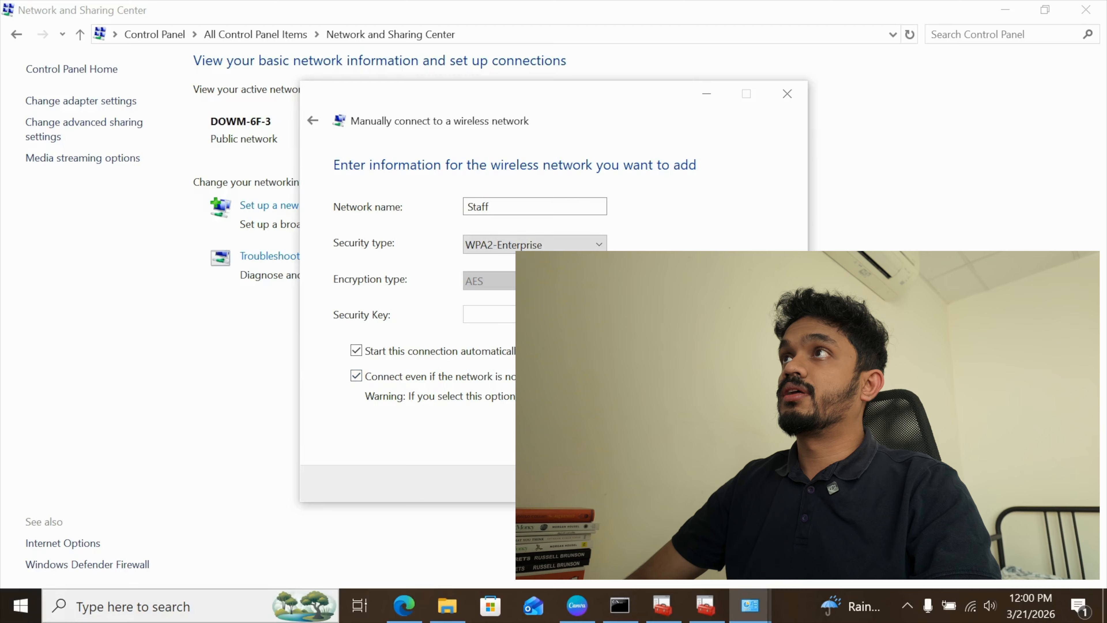
pyautogui.click(705, 483)
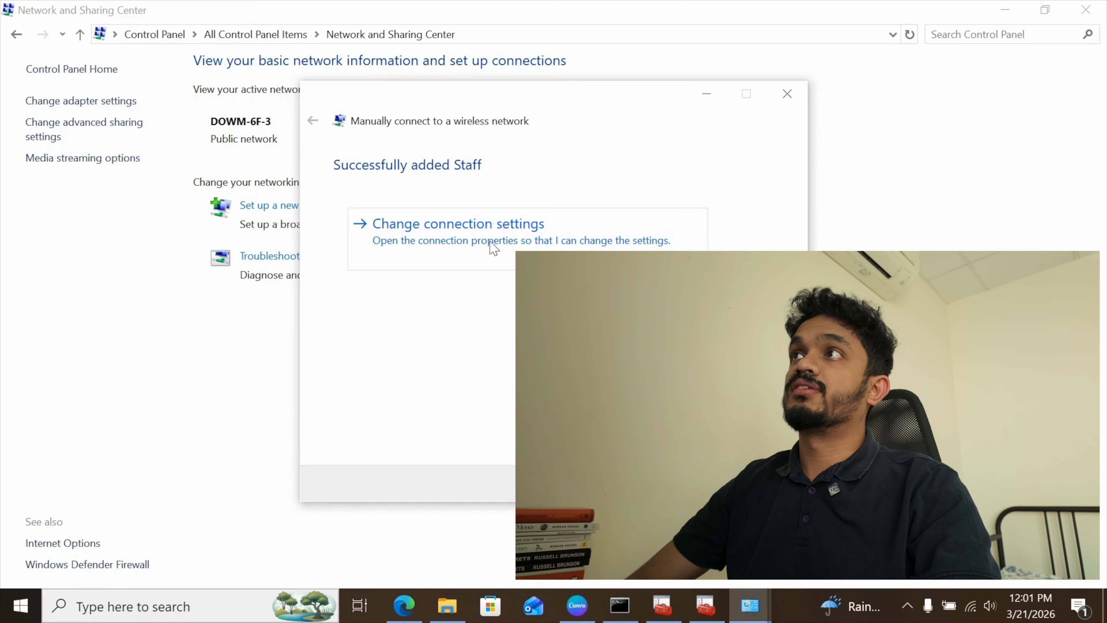
# Set the Staff connection's network authentication method to Microsoft: Smart Card or other certificate and check the method's settings.
pyautogui.click(427, 230)
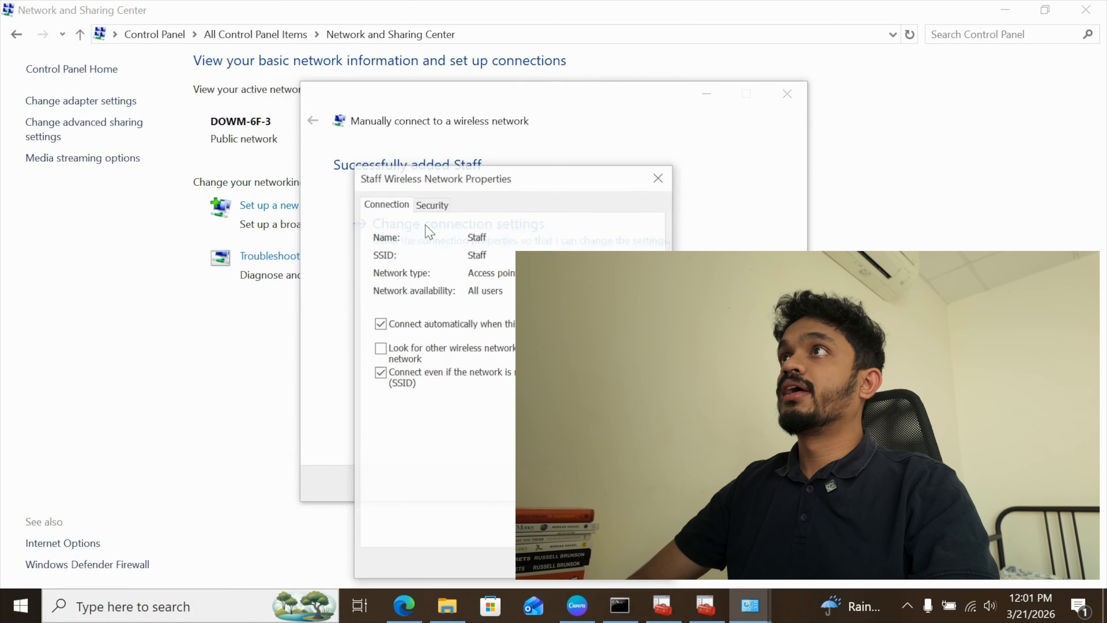
pyautogui.click(434, 204)
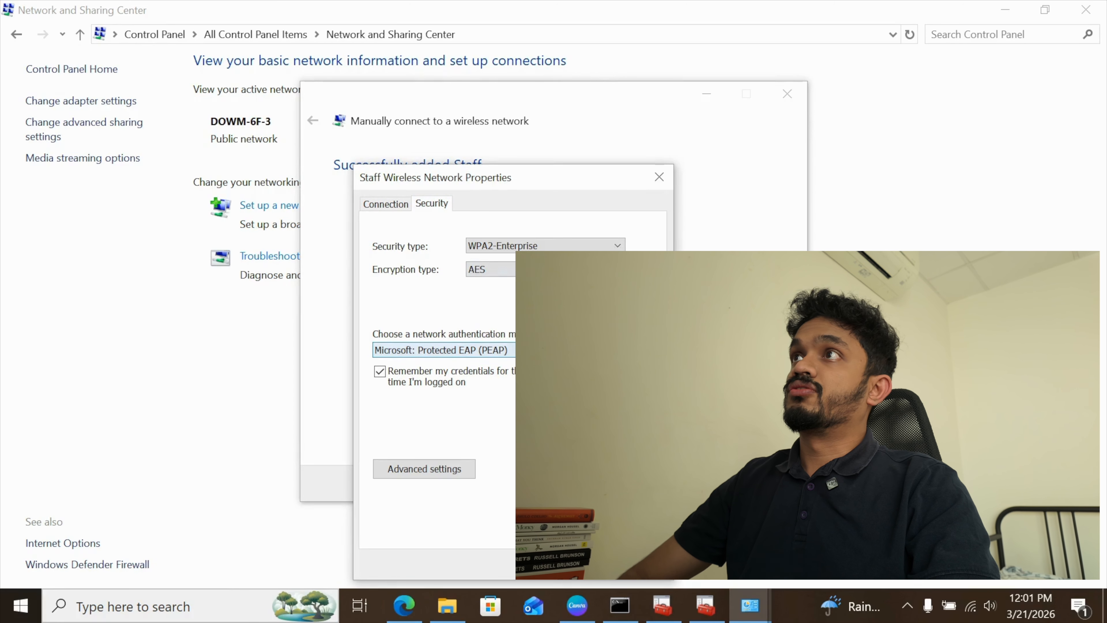
pyautogui.click(545, 351)
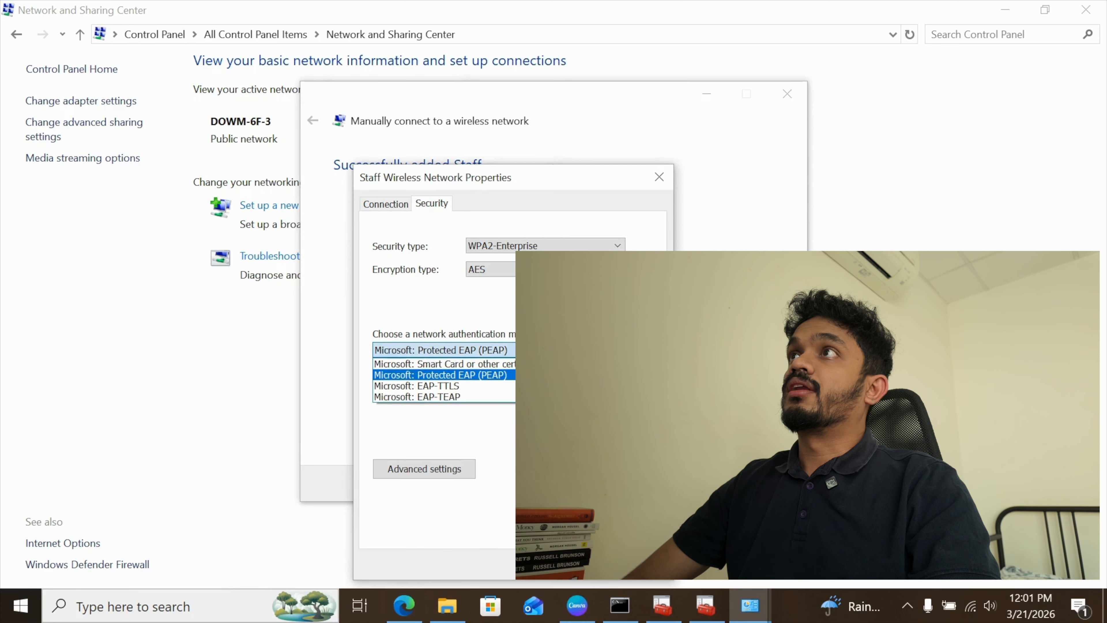
pyautogui.click(507, 364)
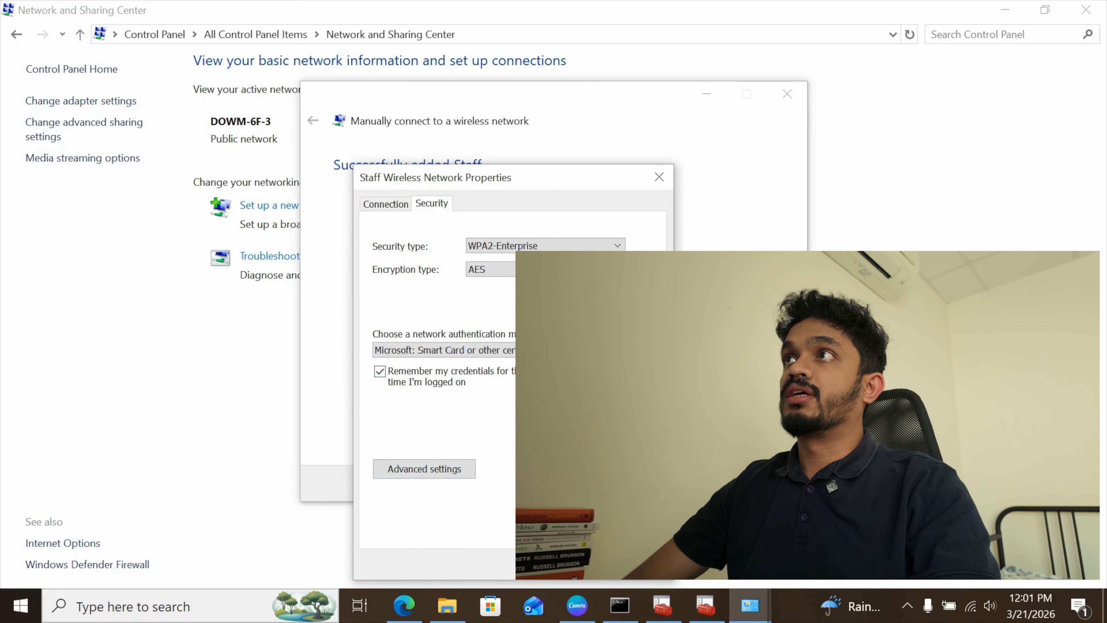
pyautogui.click(608, 350)
pyautogui.click(575, 561)
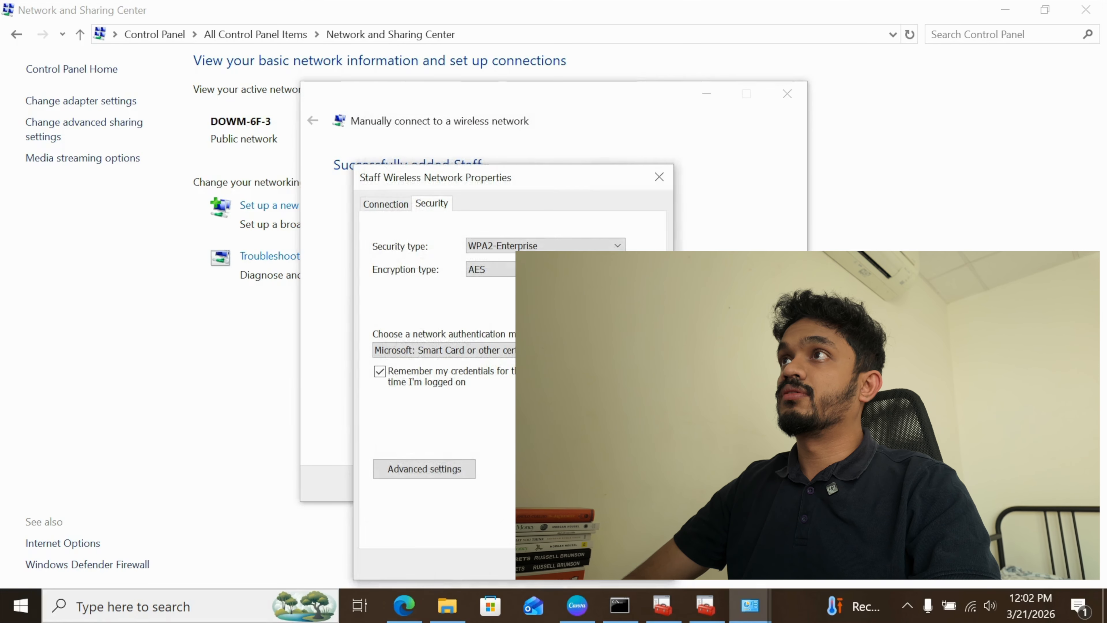
# Specify User or computer authentication as the Staff network's 802.1X authentication mode, and save the network properties.
pyautogui.click(423, 469)
pyautogui.click(415, 228)
pyautogui.click(527, 253)
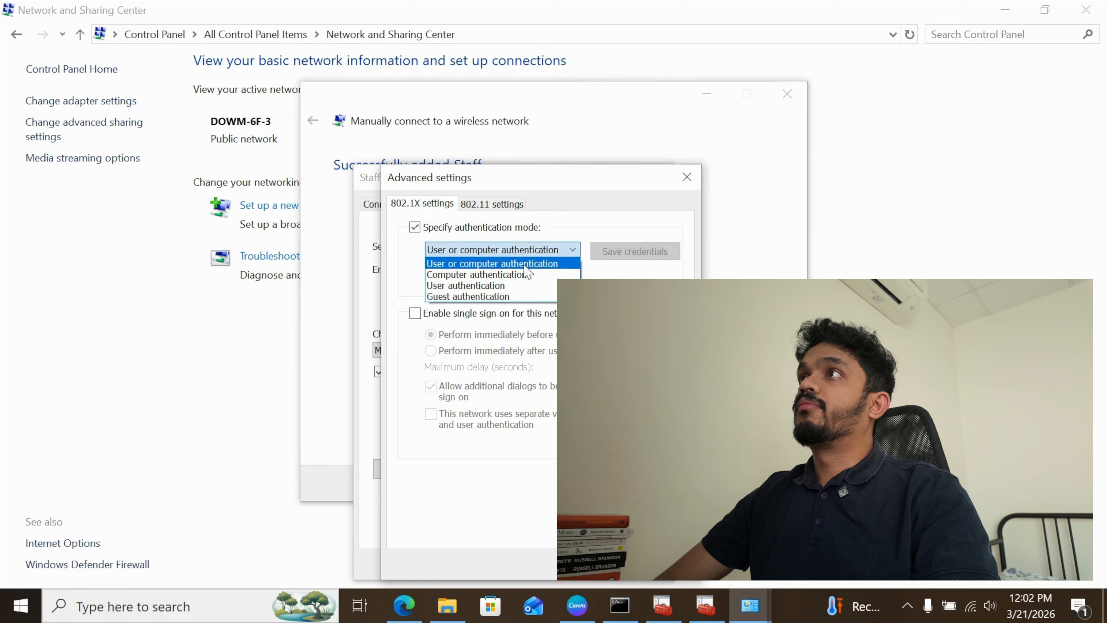
pyautogui.click(524, 264)
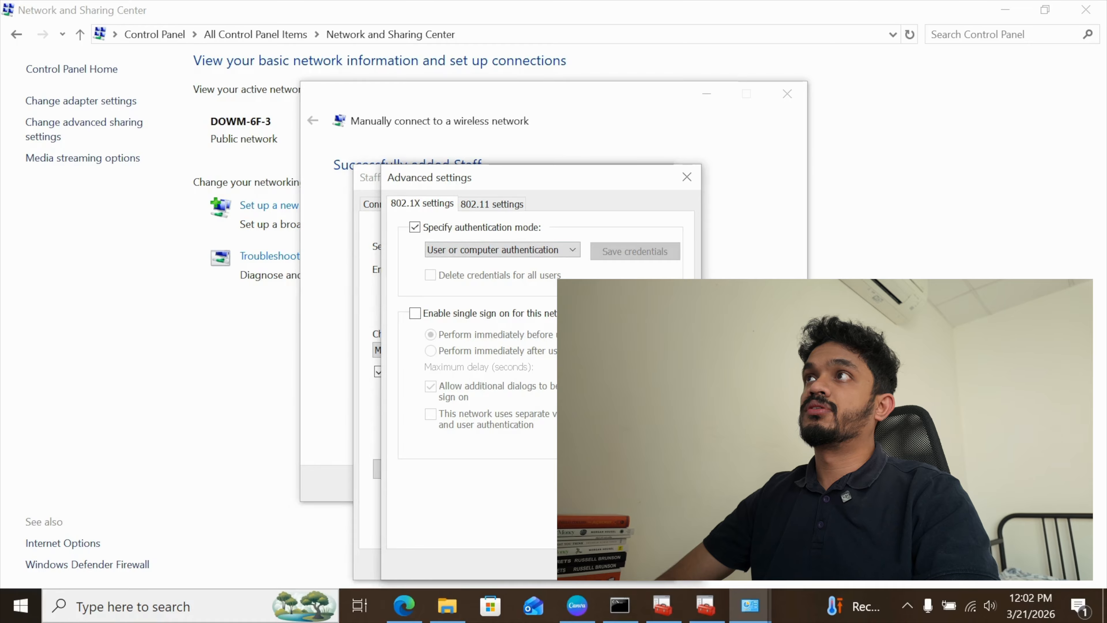
pyautogui.click(594, 564)
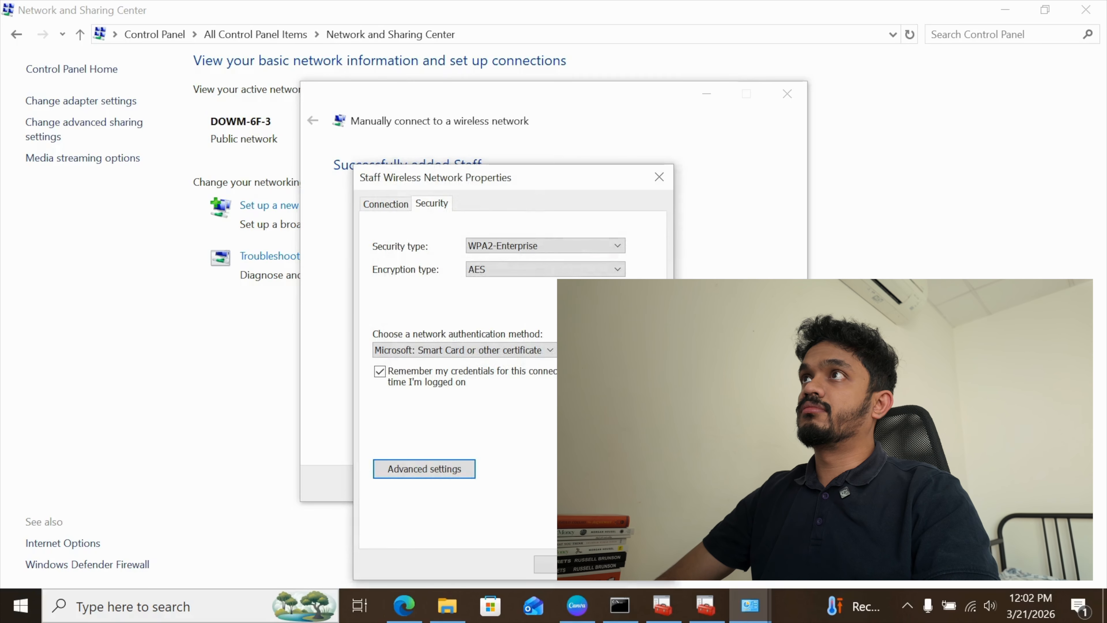
pyautogui.click(549, 565)
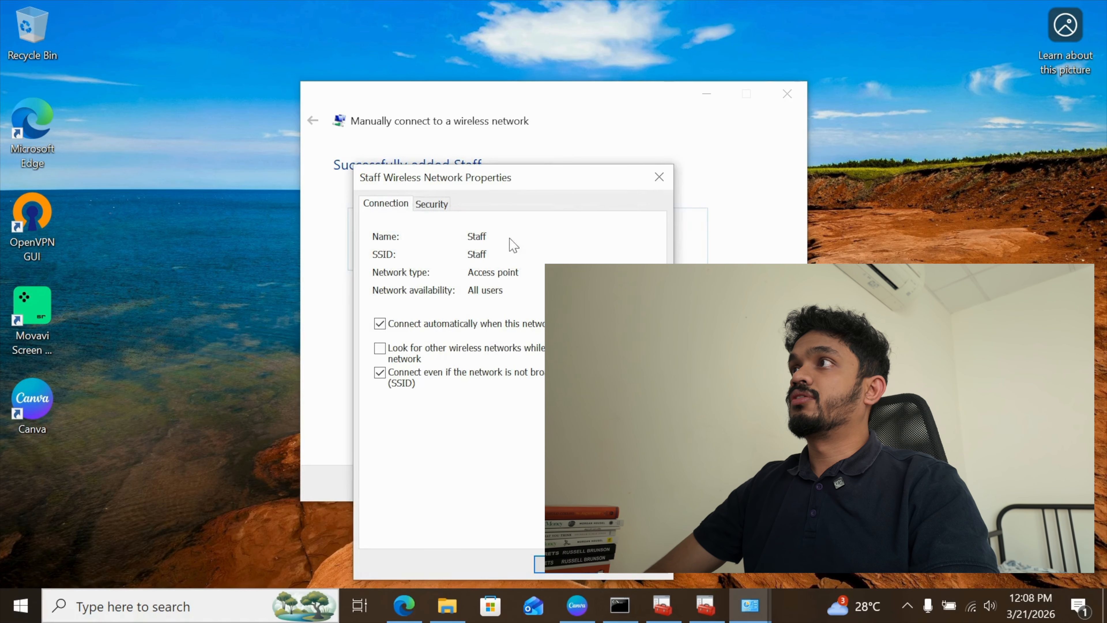
# Select Microsoft: Smart Card or other certificate as the Staff network's authentication method and accept its certificate settings.
pyautogui.click(430, 205)
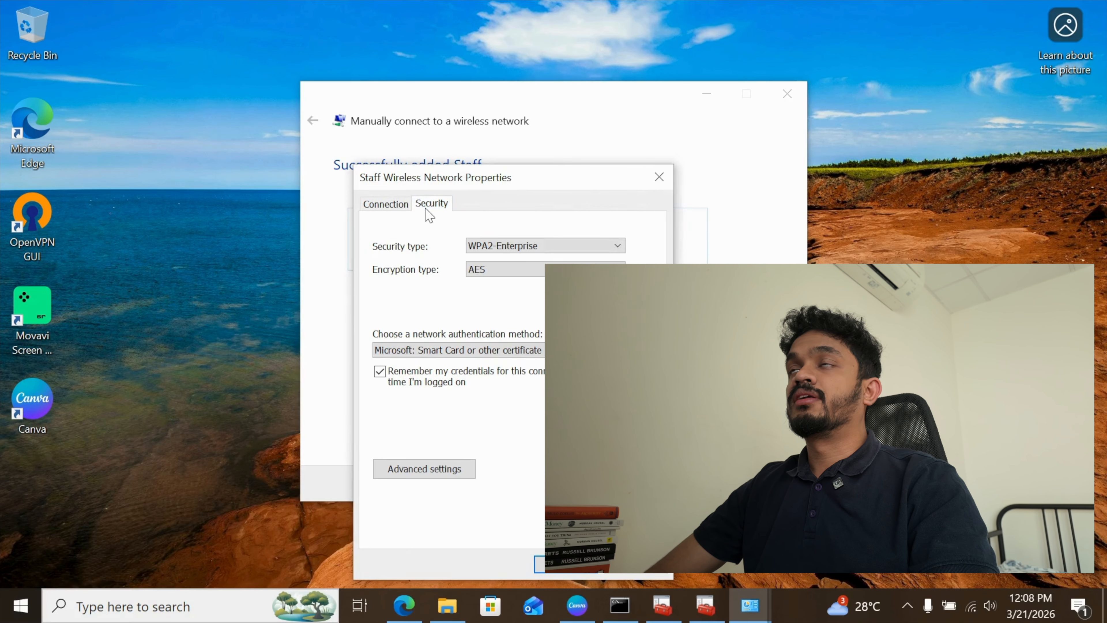
pyautogui.click(501, 349)
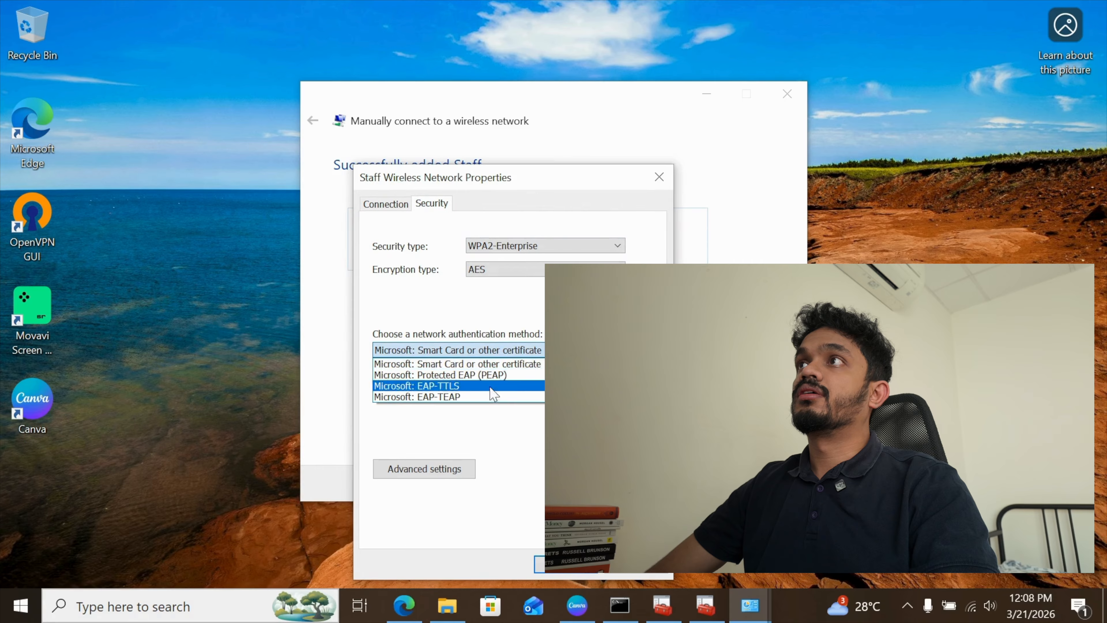
pyautogui.click(494, 361)
pyautogui.click(610, 350)
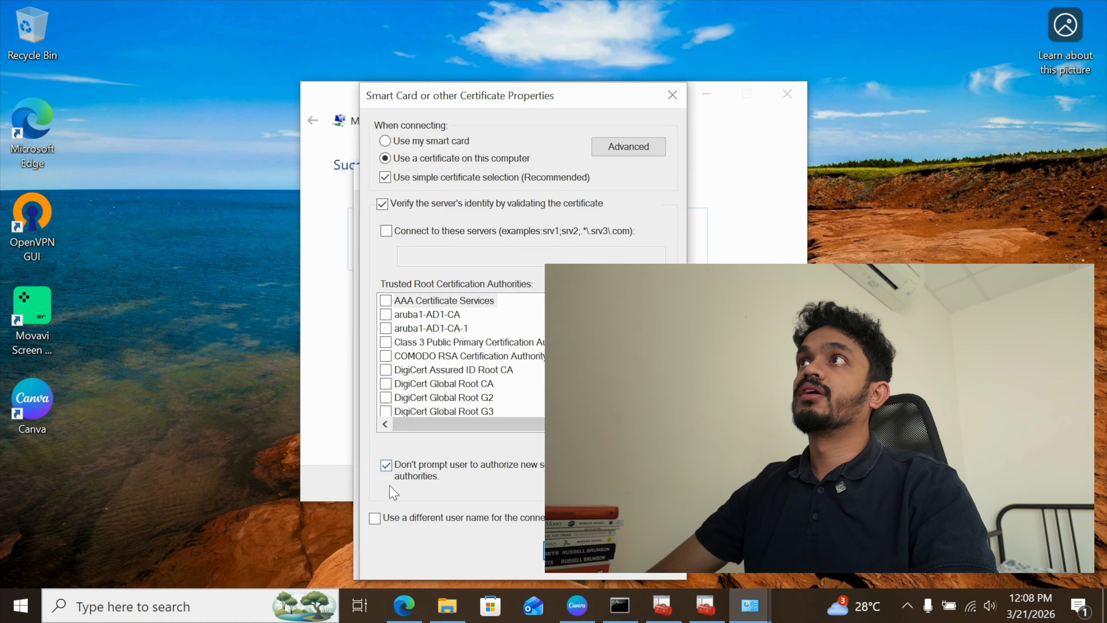
pyautogui.click(576, 550)
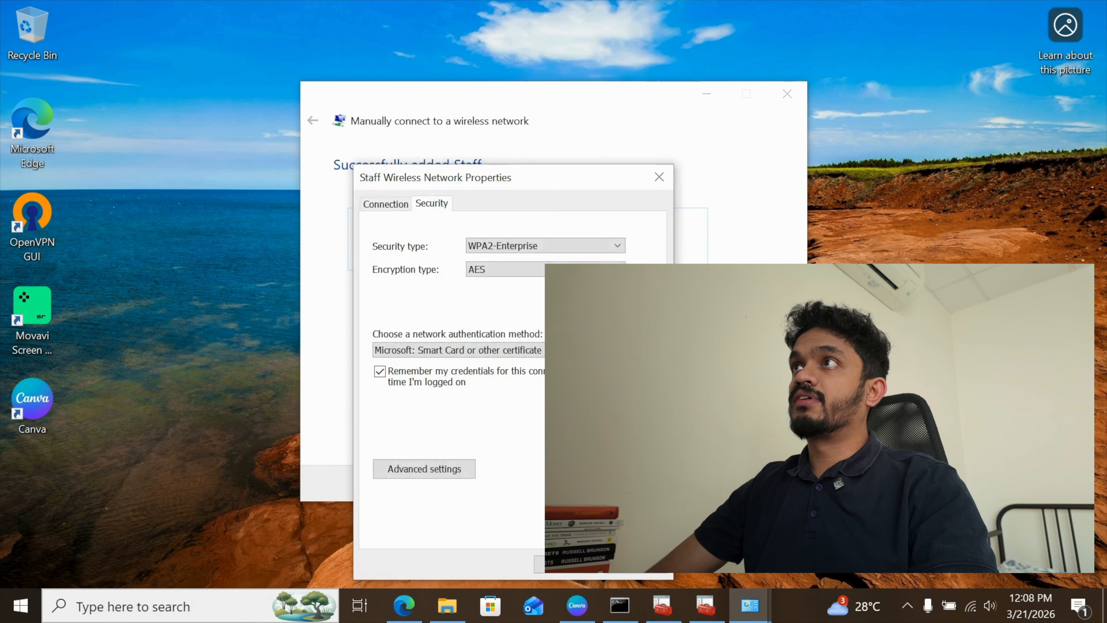
# Keep User or computer authentication as Staff's 802.1X mode, save the wireless properties, and open the available networks.
pyautogui.click(432, 471)
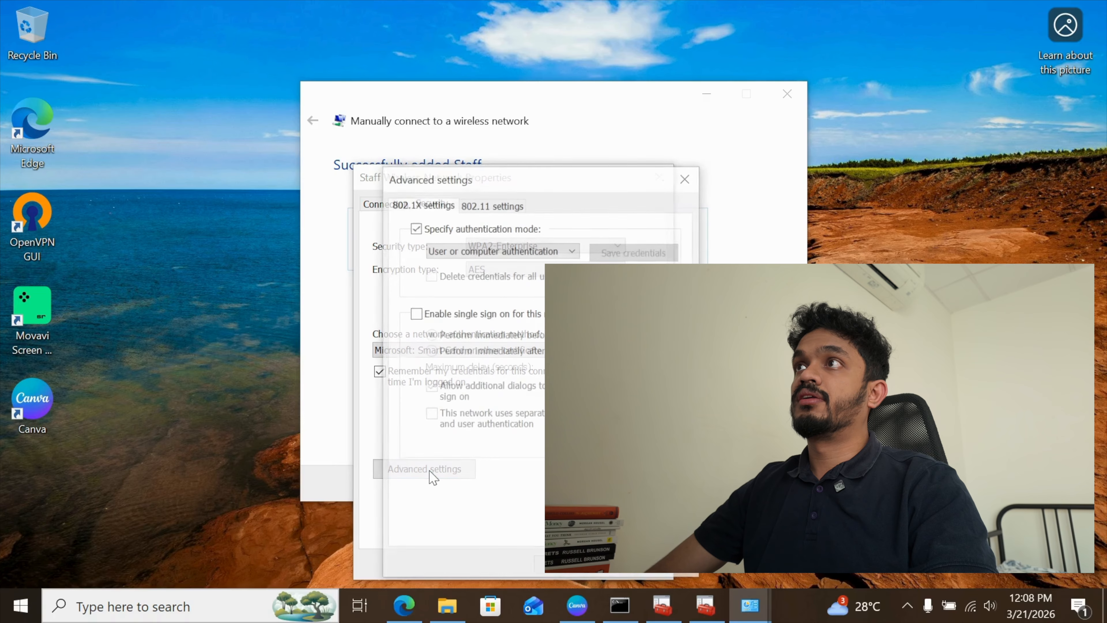
pyautogui.click(523, 250)
pyautogui.click(525, 251)
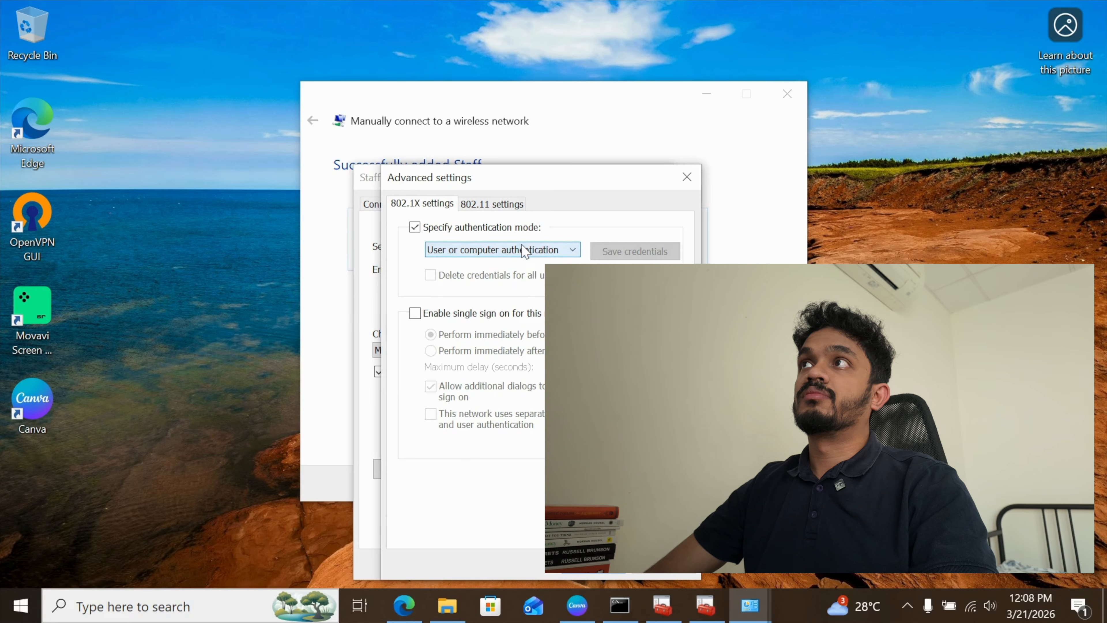
pyautogui.click(598, 569)
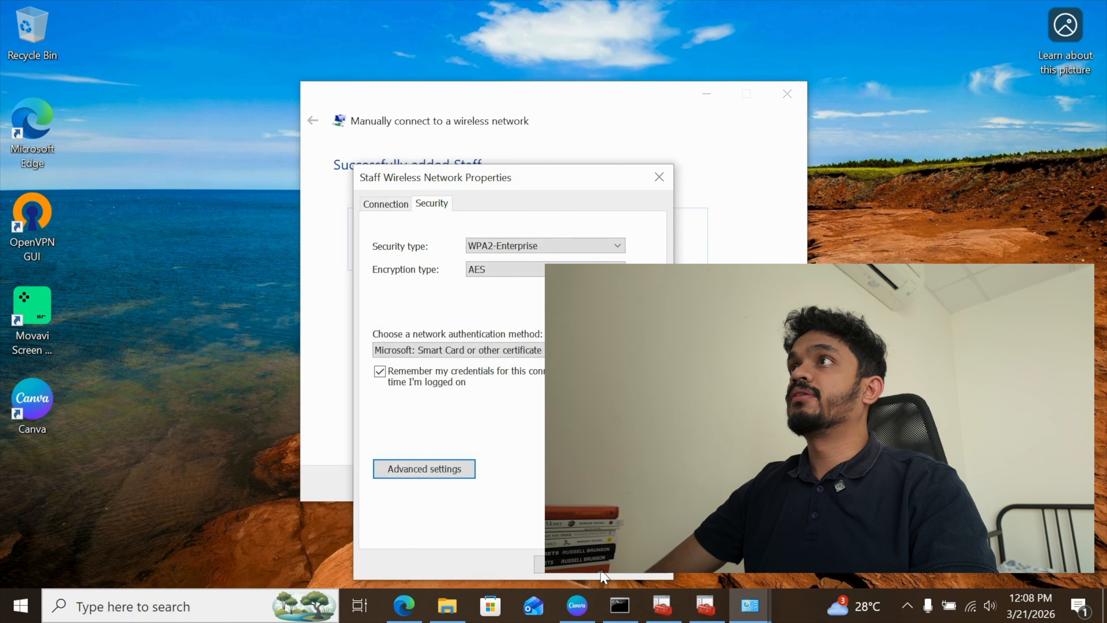
pyautogui.click(582, 568)
pyautogui.click(970, 607)
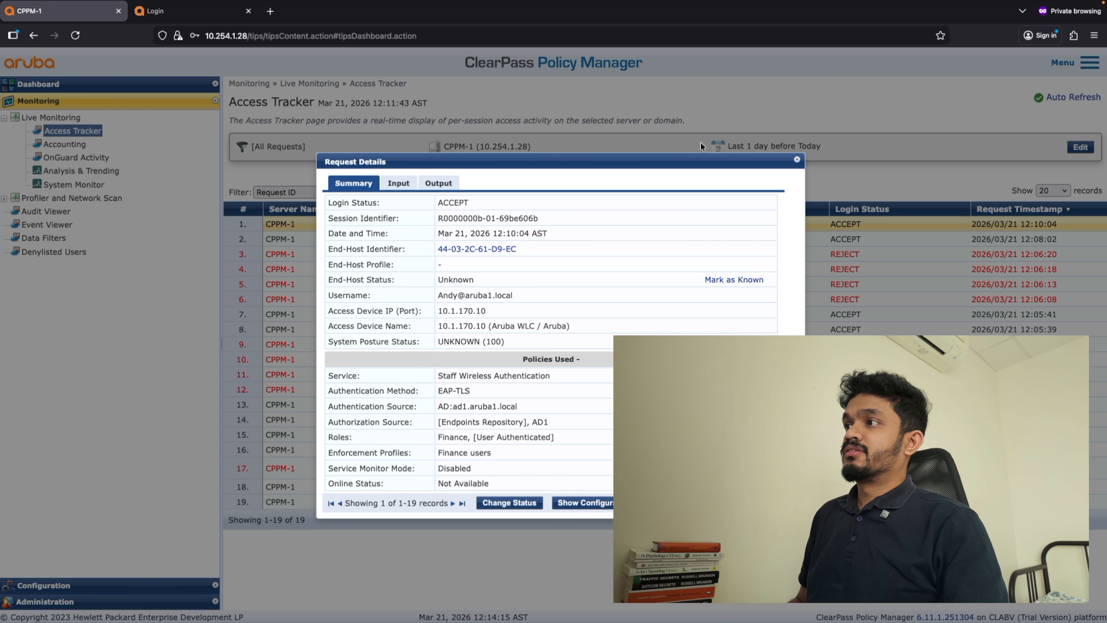
# In ClearPass Access Tracker, reopen the newest user request and check its authentication method, username, role, and RADIUS request attributes.
pyautogui.click(797, 159)
pyautogui.click(608, 225)
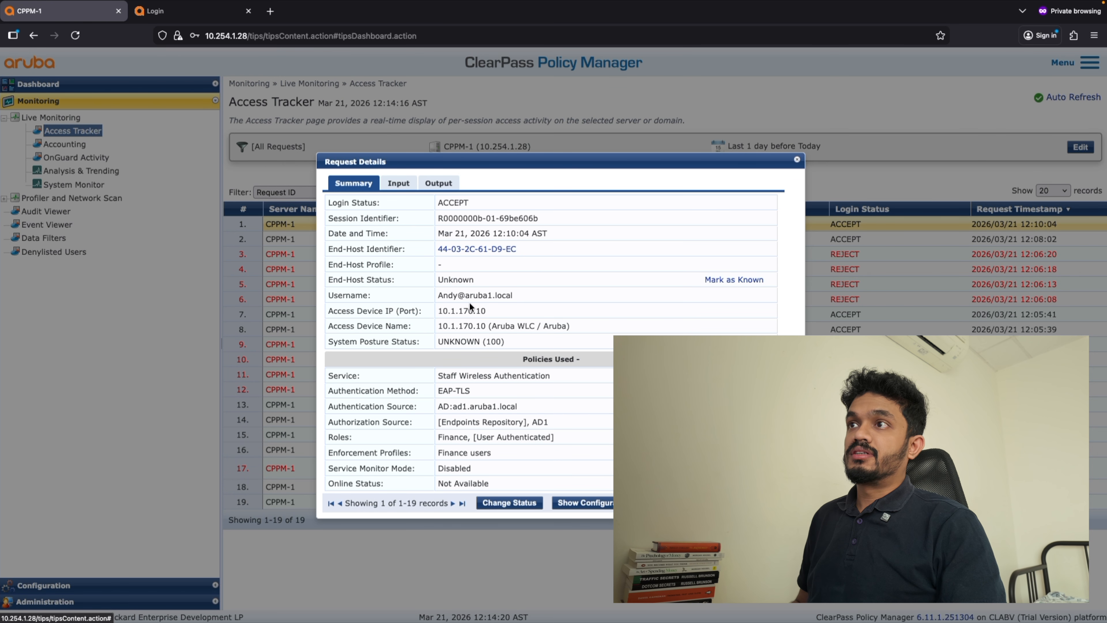
pyautogui.moveTo(475, 391); pyautogui.dragTo(417, 392)
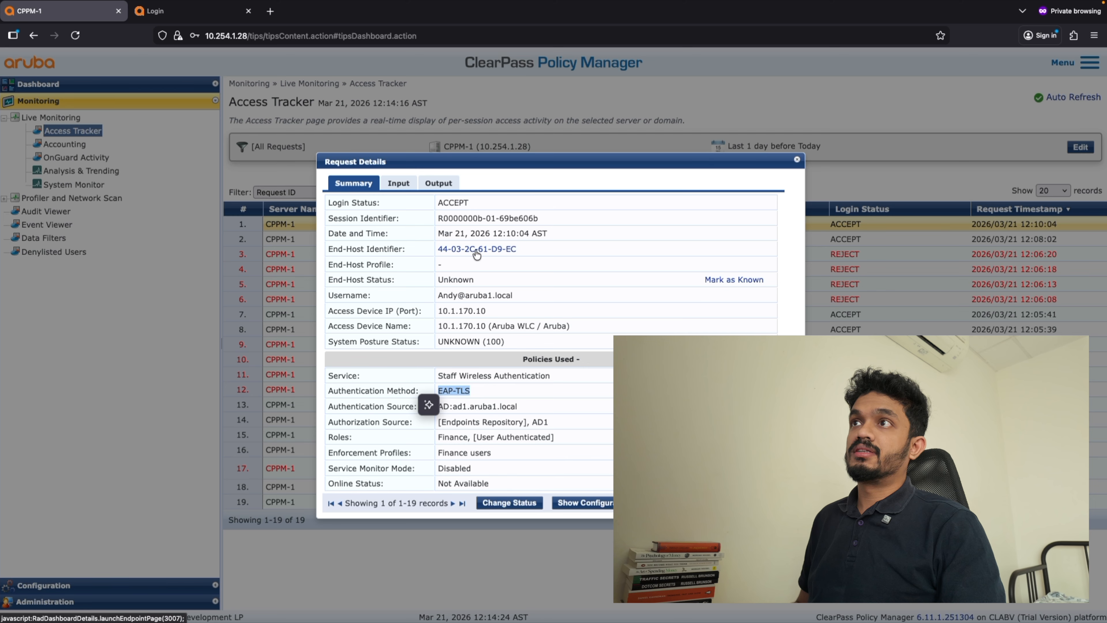
pyautogui.click(437, 296)
pyautogui.moveTo(437, 295); pyautogui.dragTo(514, 297)
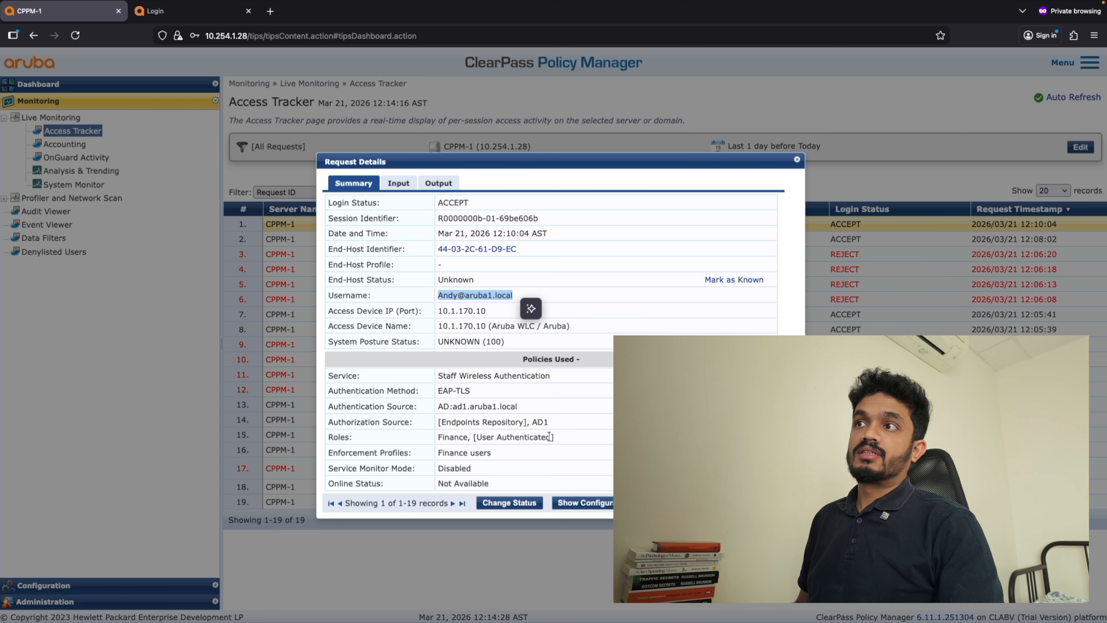
pyautogui.moveTo(554, 437); pyautogui.dragTo(472, 437)
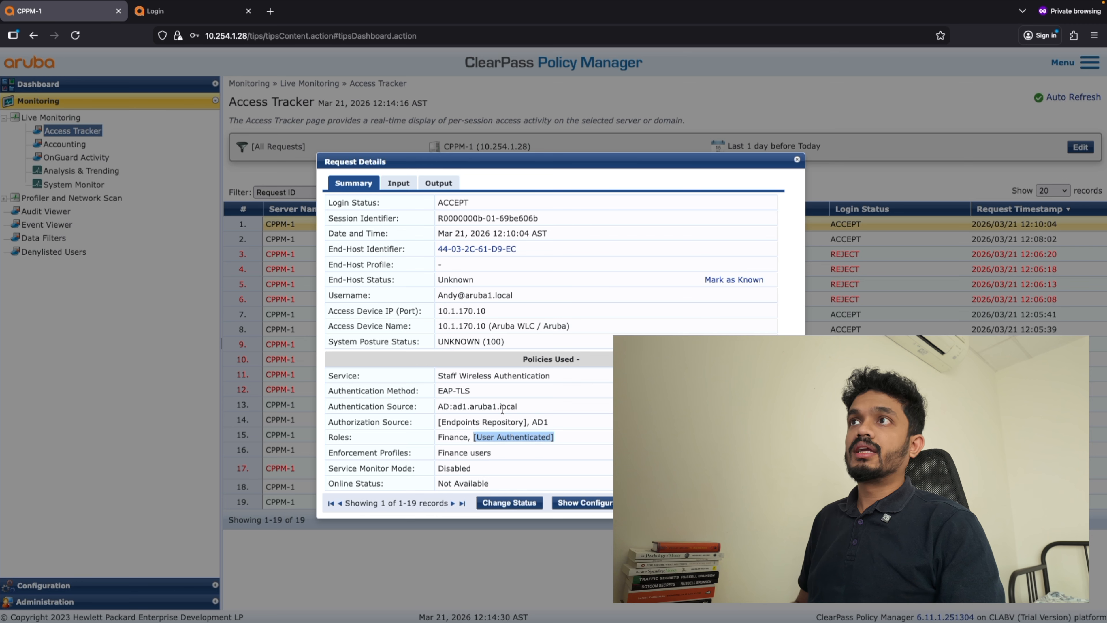
pyautogui.click(398, 183)
pyautogui.click(393, 267)
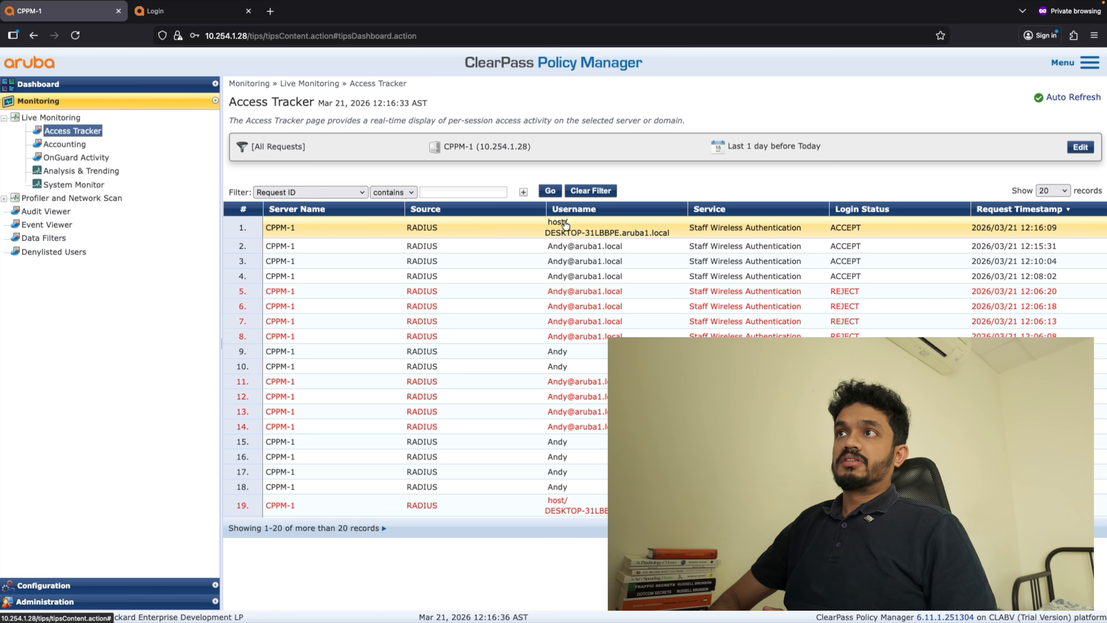
# Open the newest computer (host/) request, check its authentication method, machine role, and input details, and close it.
pyautogui.click(564, 231)
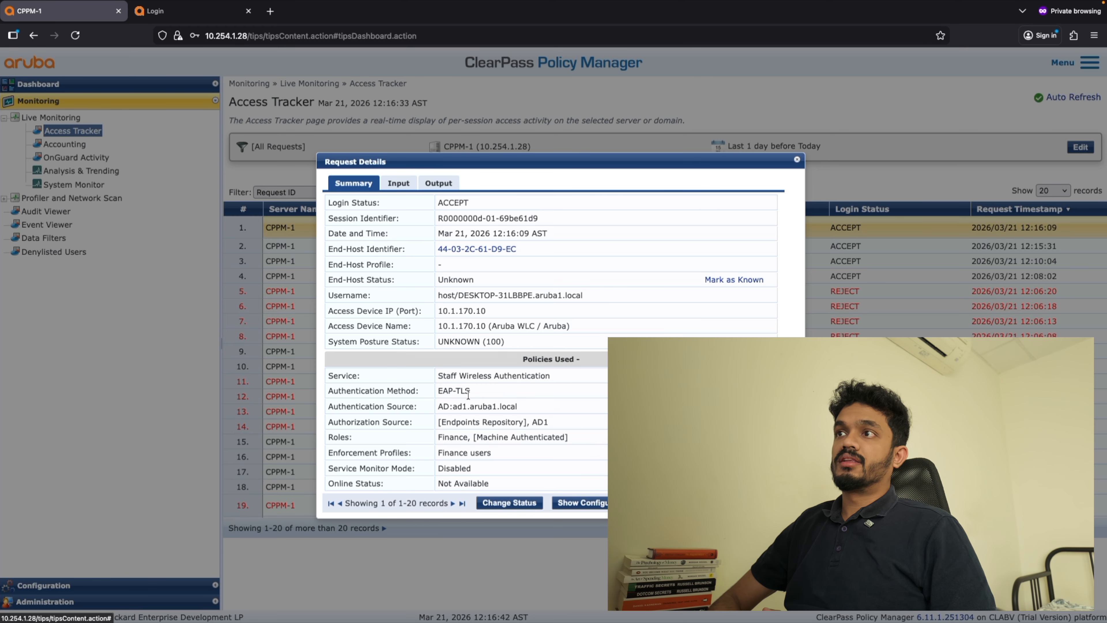
pyautogui.moveTo(456, 390); pyautogui.dragTo(438, 390)
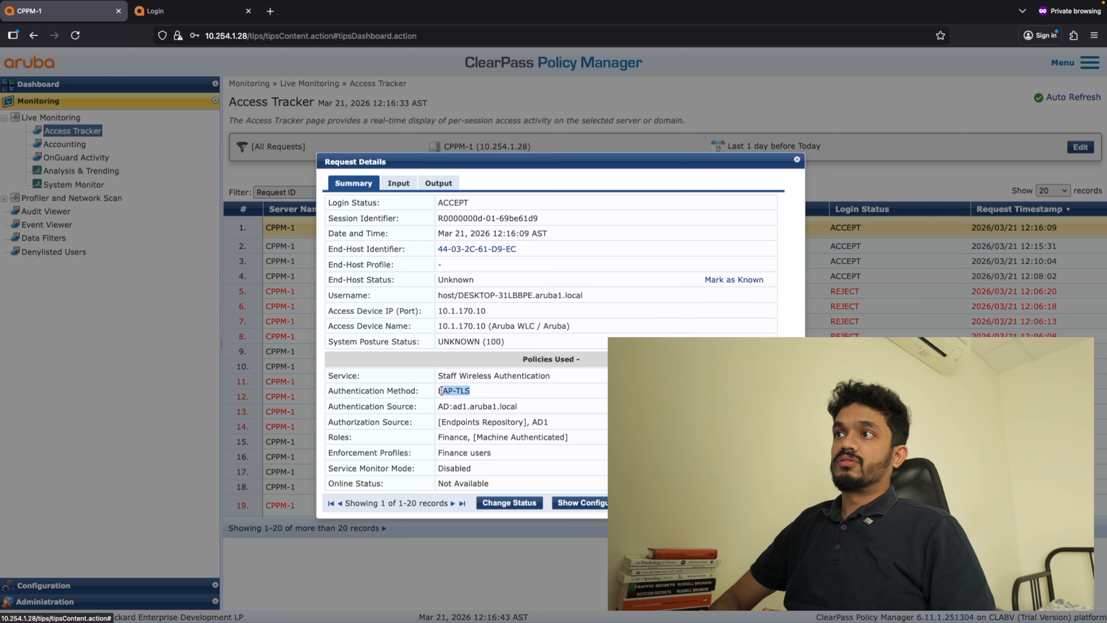
pyautogui.click(522, 403)
pyautogui.moveTo(552, 437); pyautogui.dragTo(476, 436)
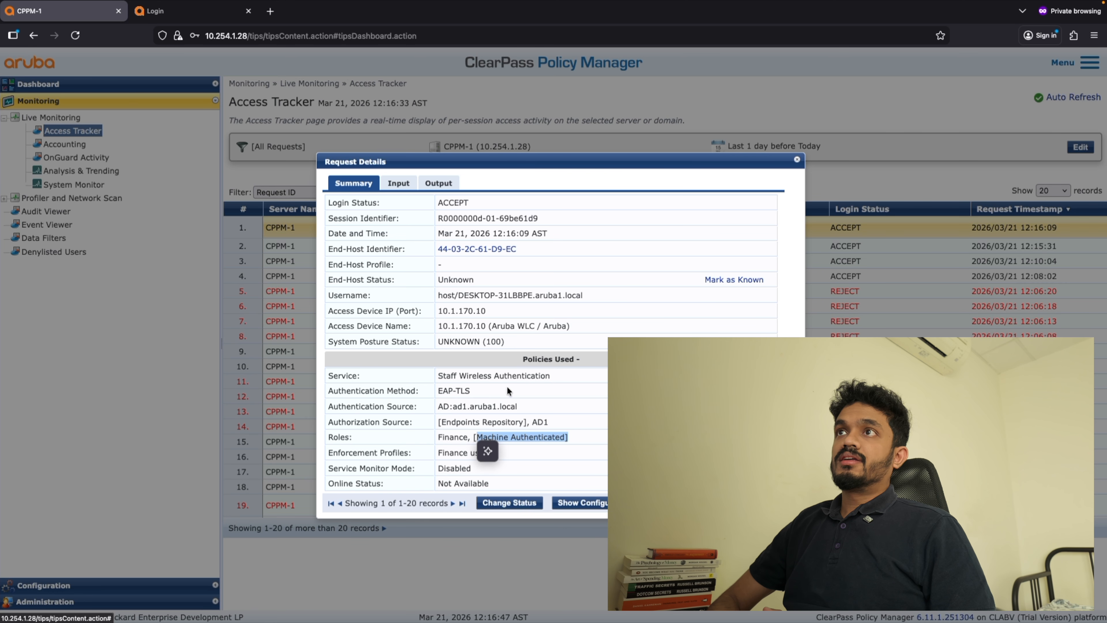
pyautogui.click(402, 188)
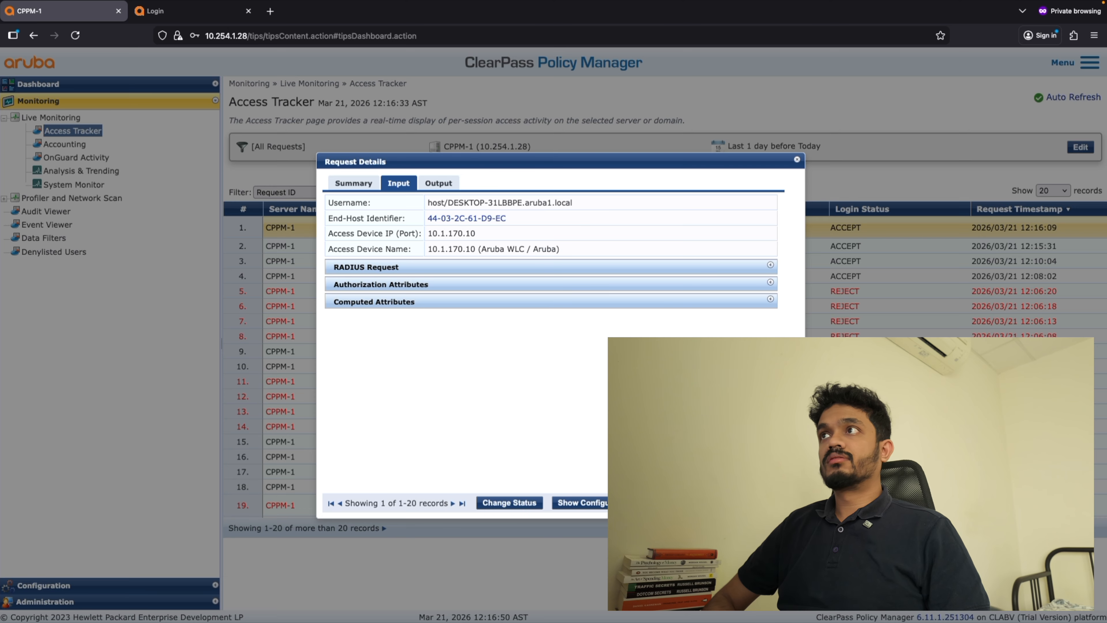
pyautogui.click(777, 503)
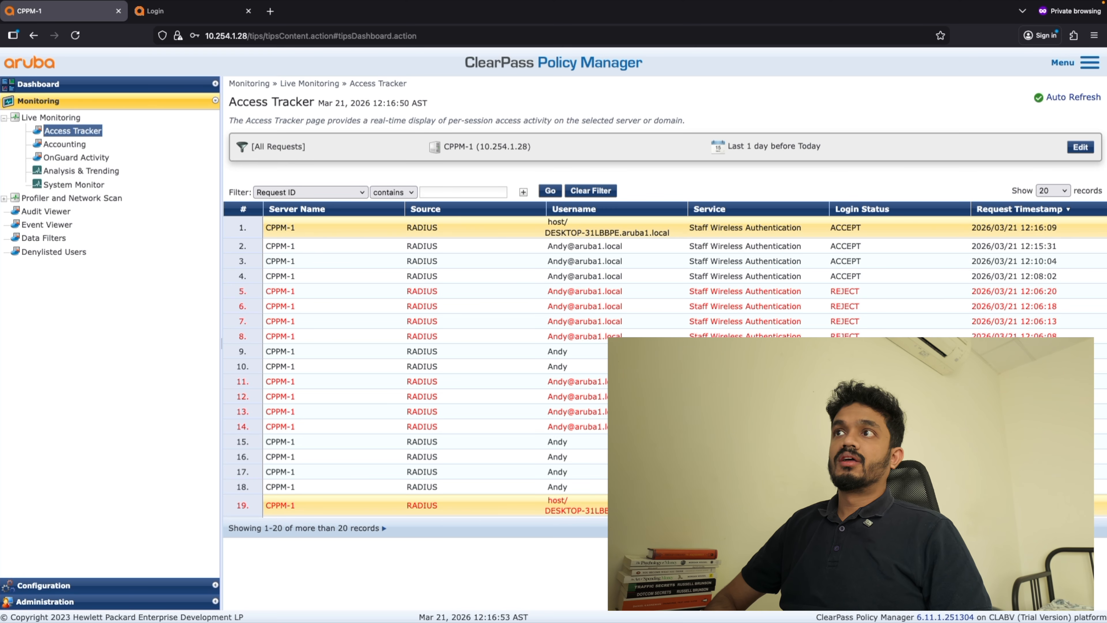
# Open the 12:15:31 user request and expand its RADIUS request, authorization, and computed attributes.
pyautogui.click(595, 247)
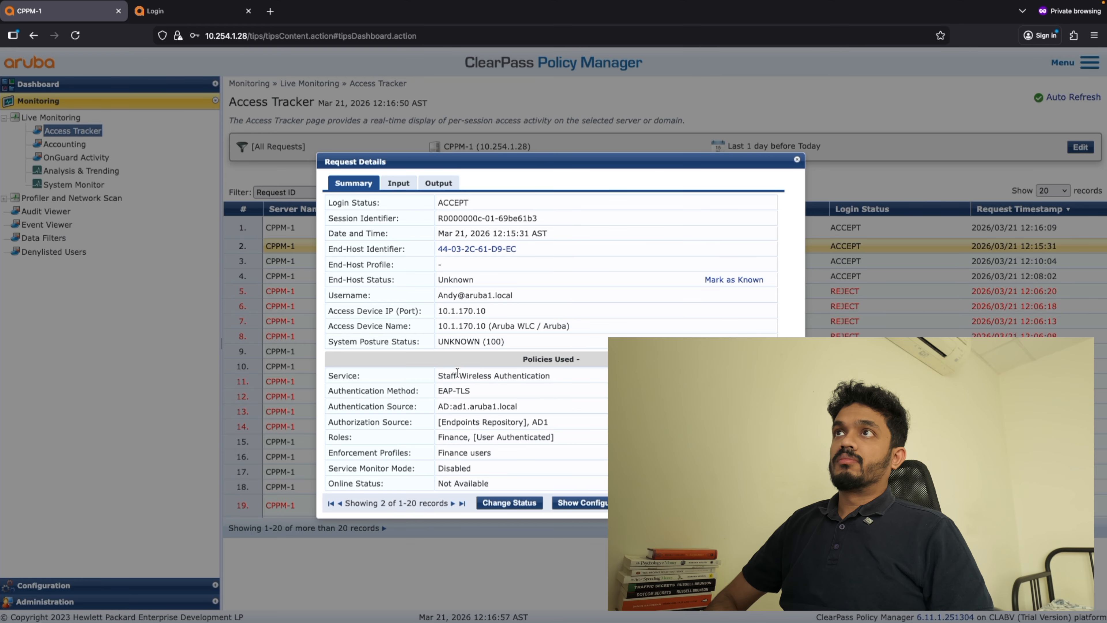
pyautogui.click(404, 185)
pyautogui.click(370, 269)
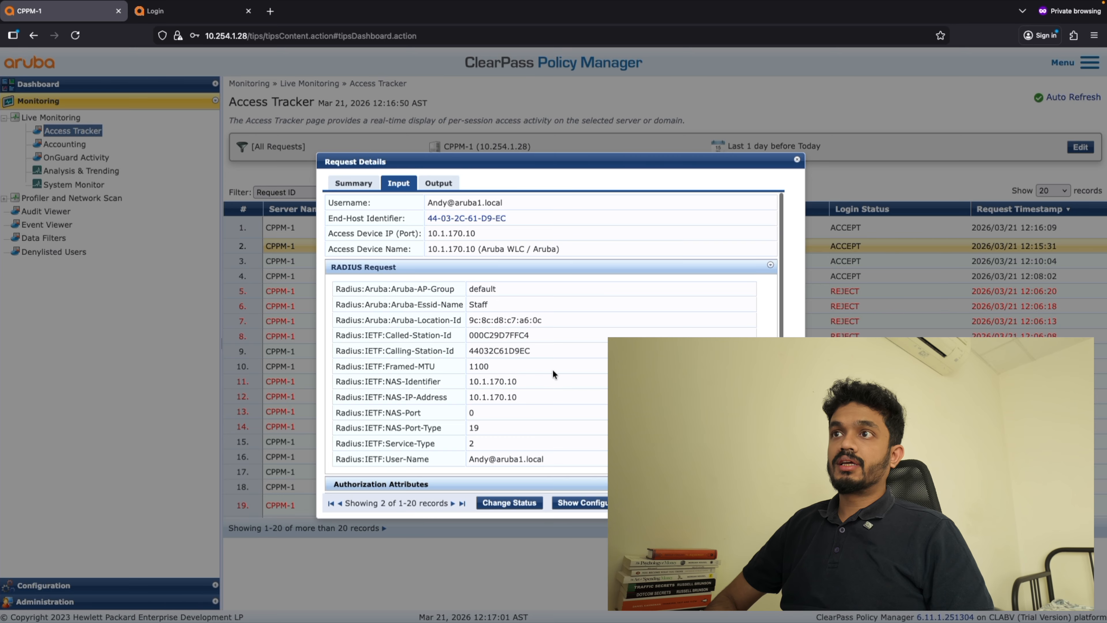
pyautogui.scroll(-1, 554, 374)
pyautogui.scroll(-1, 507, 401)
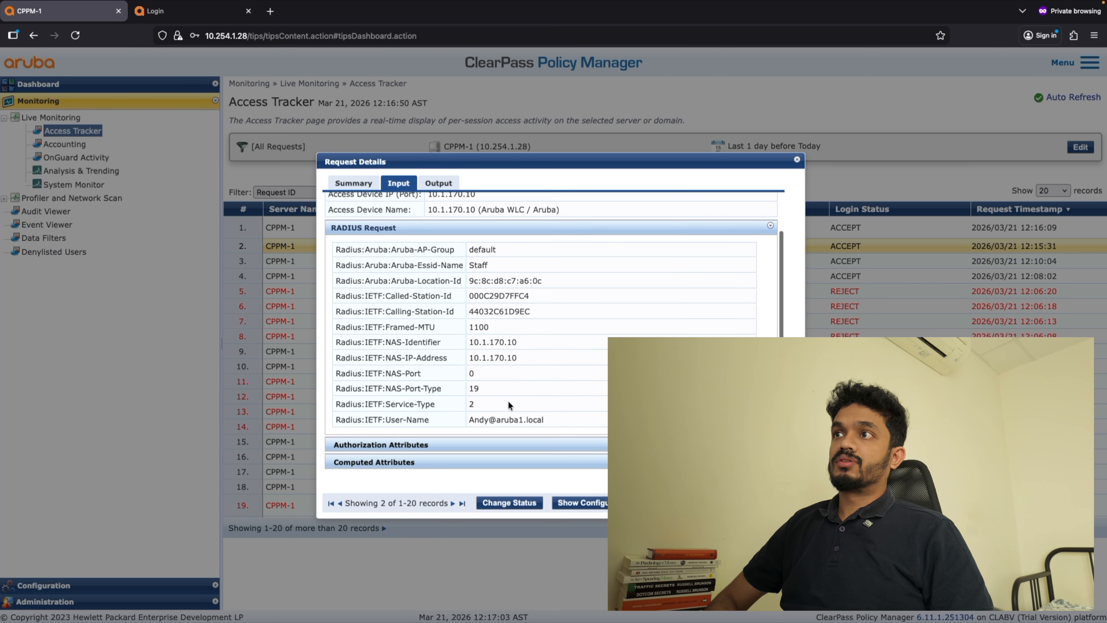
pyautogui.click(416, 452)
pyautogui.scroll(-3, 604, 420)
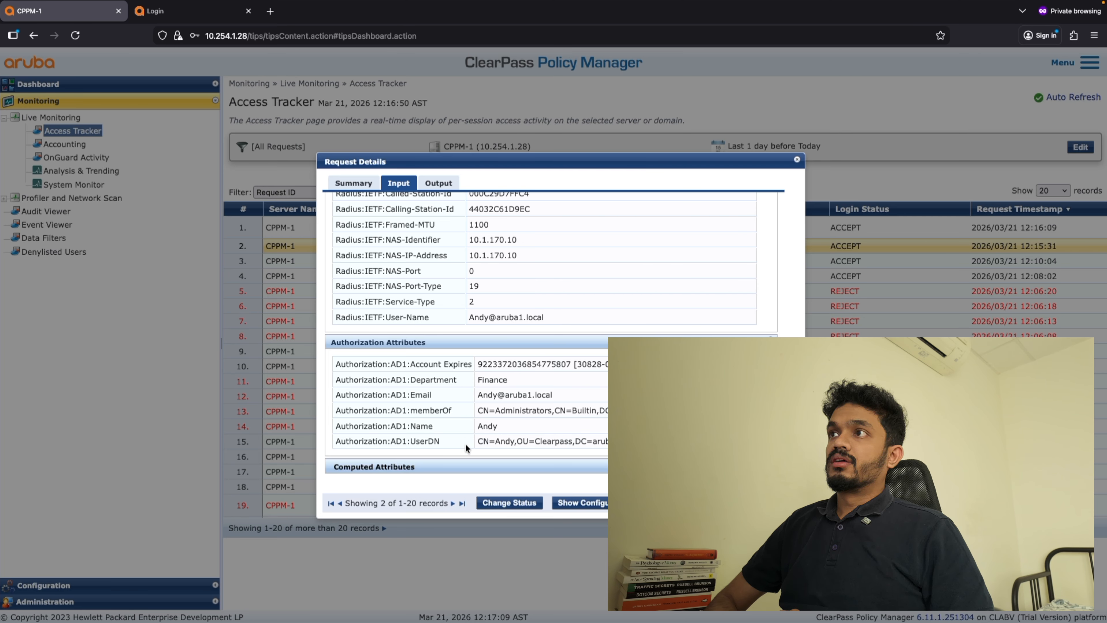
pyautogui.click(450, 466)
pyautogui.scroll(-8, 577, 424)
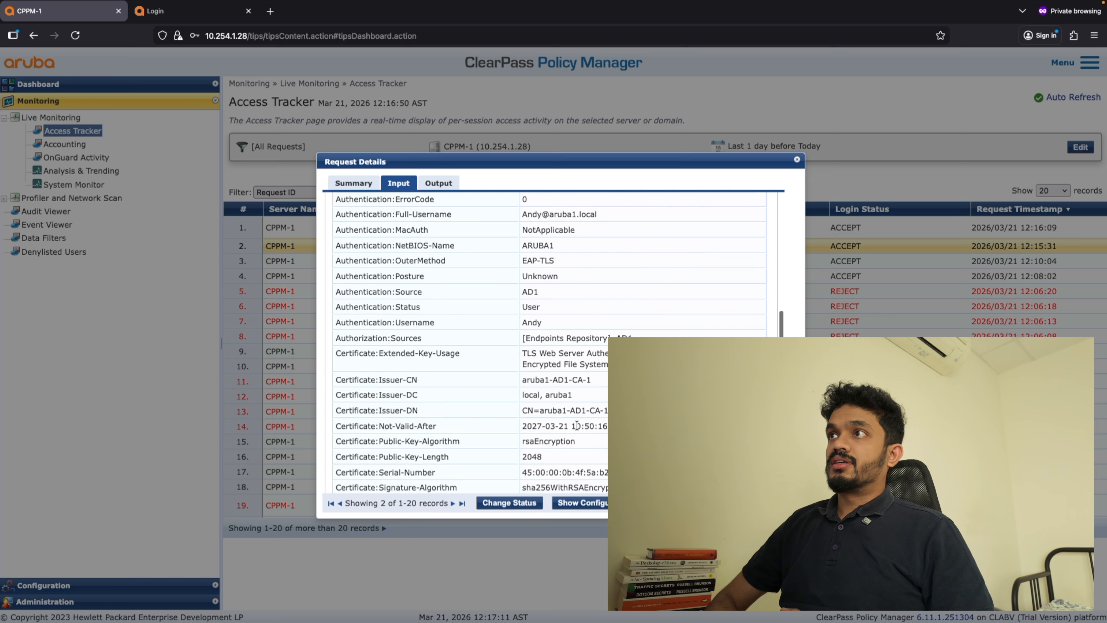
# Check the user certificate's issuer CN, issuer DN, extended key usage, and remaining computed attributes, and close the request.
pyautogui.scroll(-1, 577, 426)
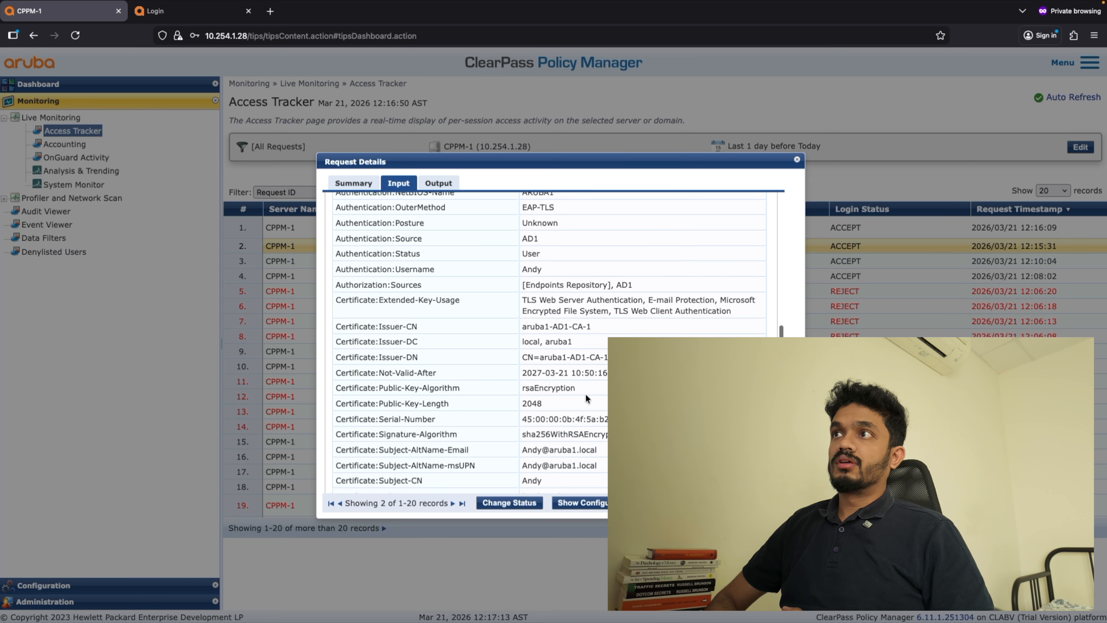
pyautogui.moveTo(593, 326); pyautogui.dragTo(524, 326)
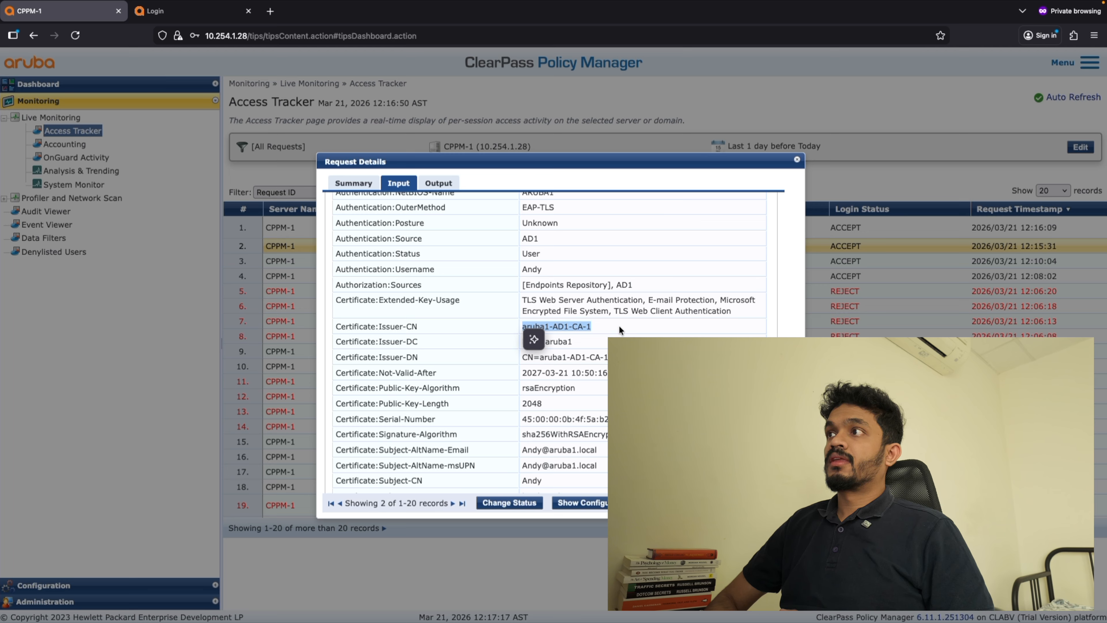
pyautogui.click(636, 355)
pyautogui.moveTo(637, 356); pyautogui.dragTo(523, 357)
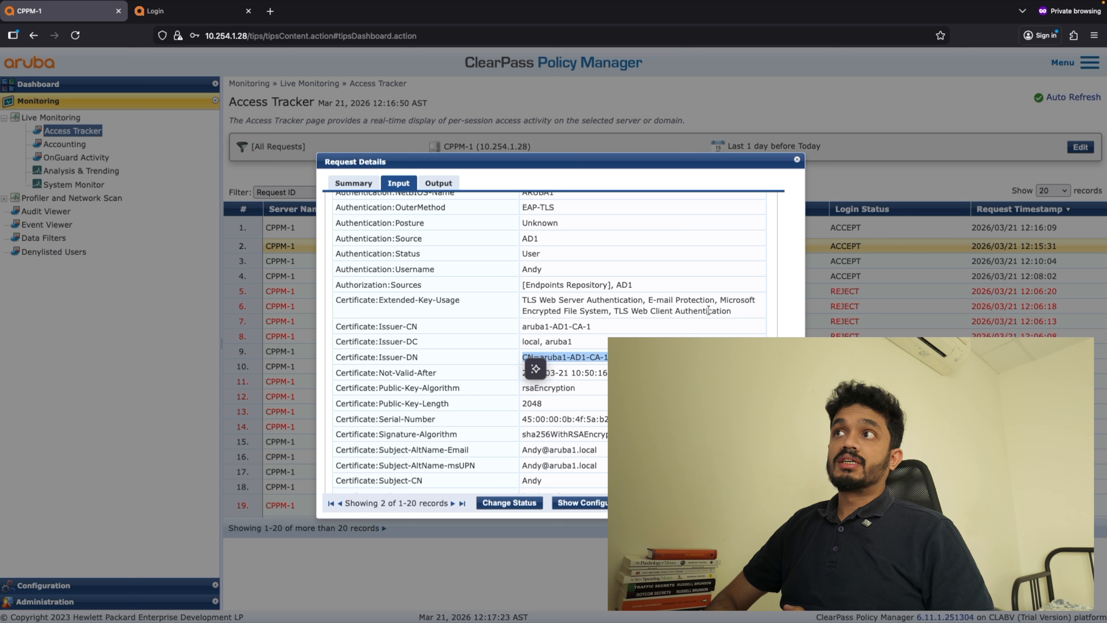
pyautogui.moveTo(737, 313); pyautogui.dragTo(523, 301)
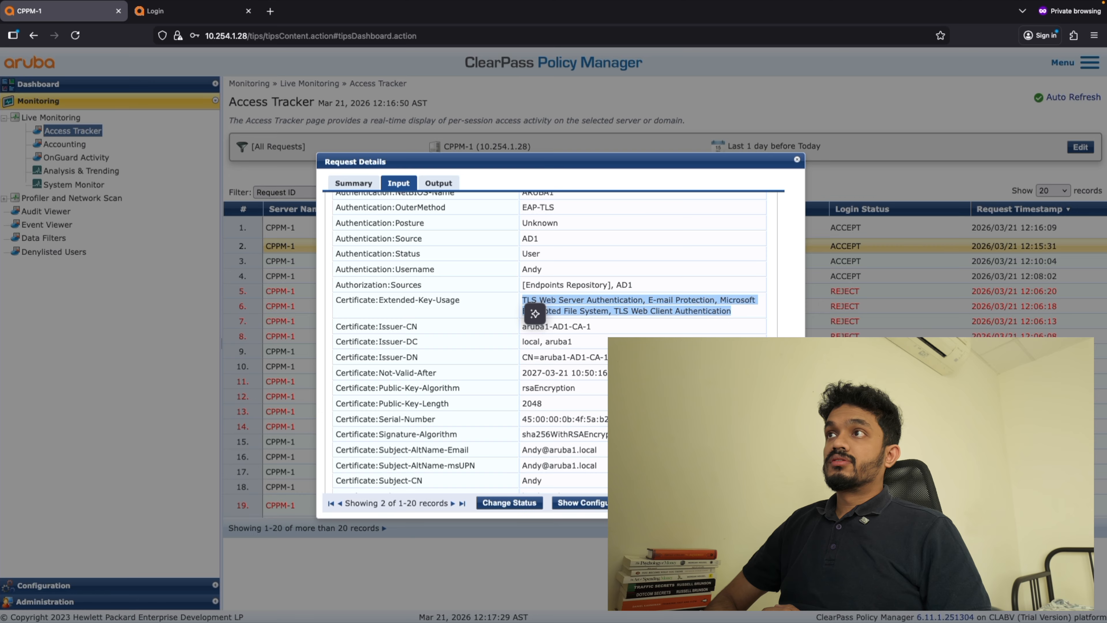
pyautogui.scroll(-5, 550, 340)
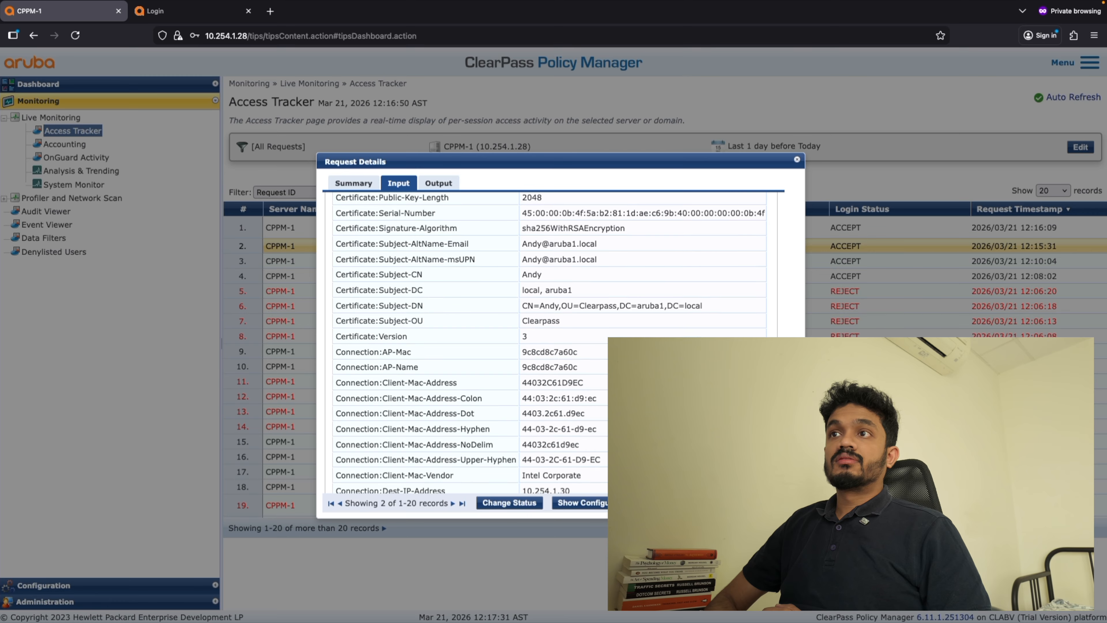
pyautogui.scroll(-3, 550, 340)
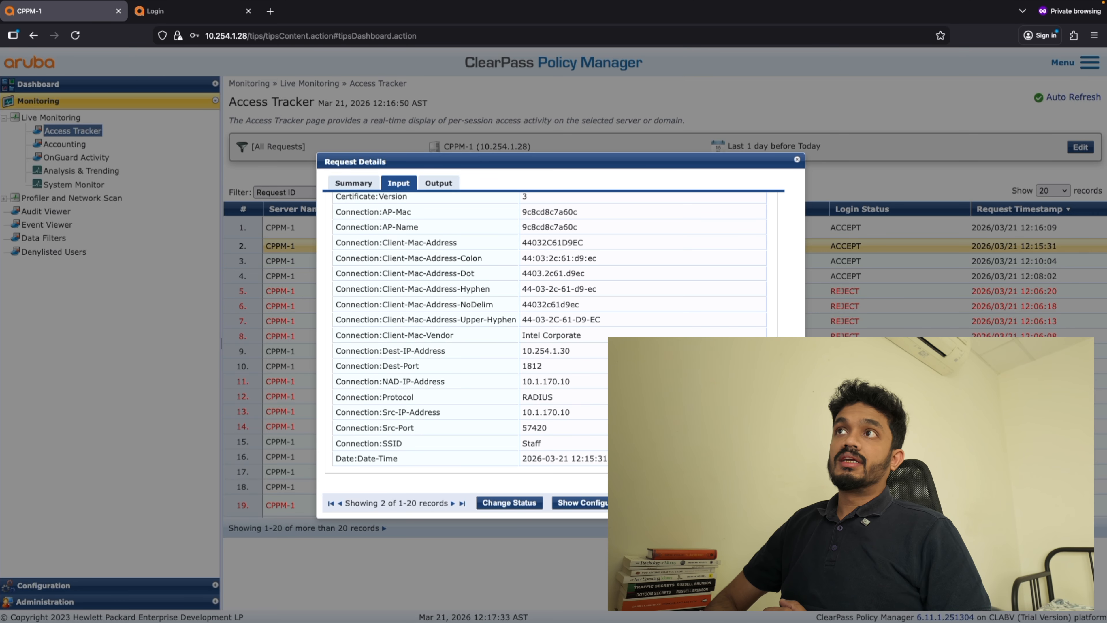
pyautogui.scroll(9, 550, 340)
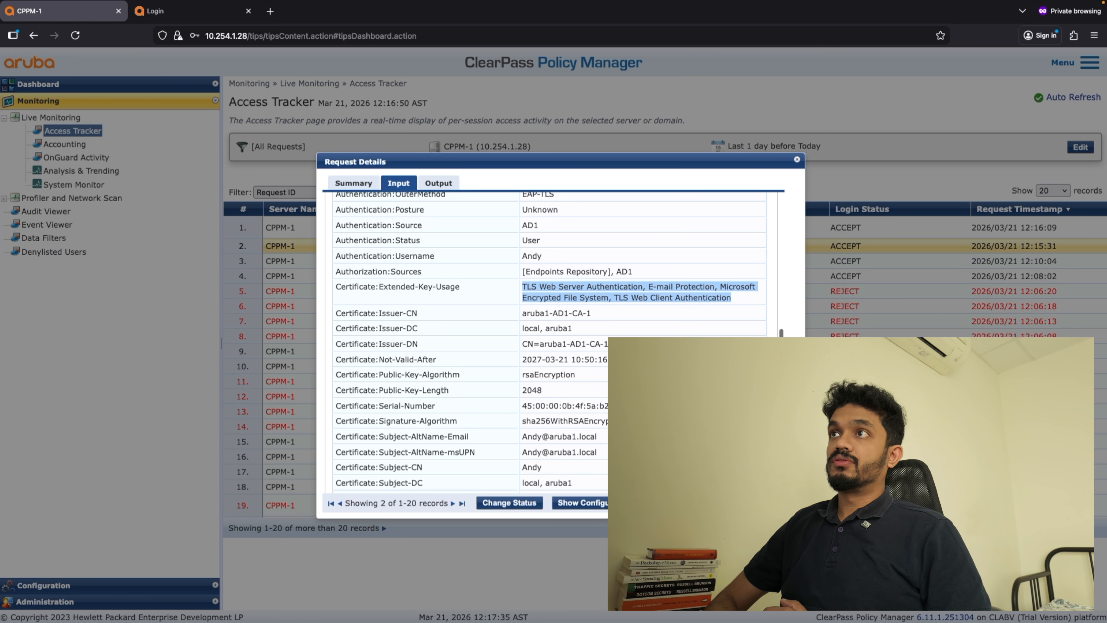
pyautogui.scroll(10, 550, 340)
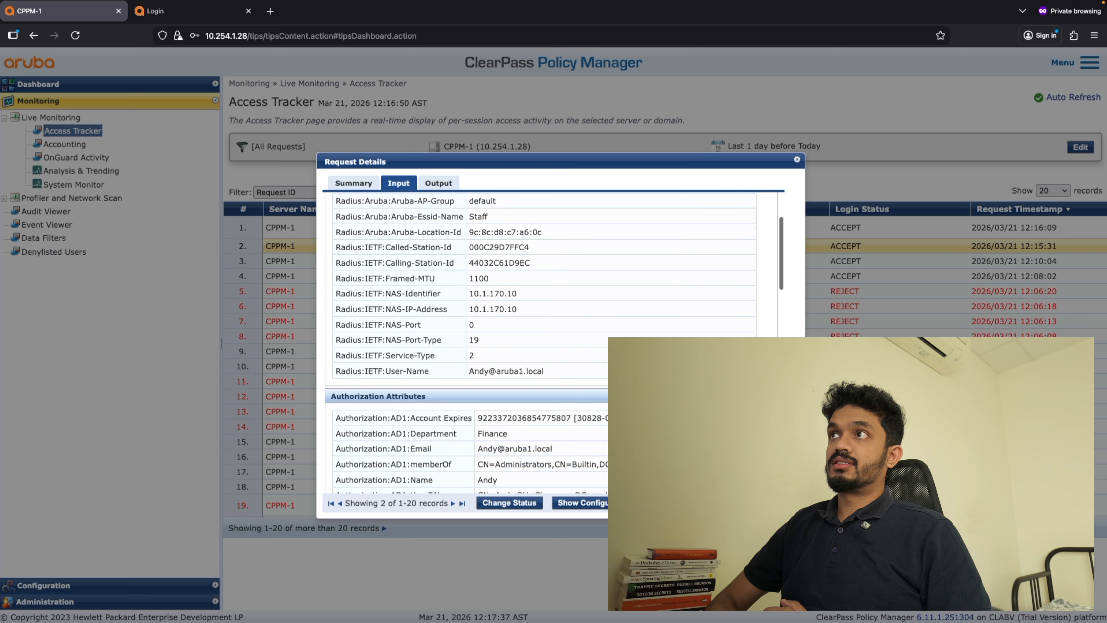
pyautogui.press('Escape')
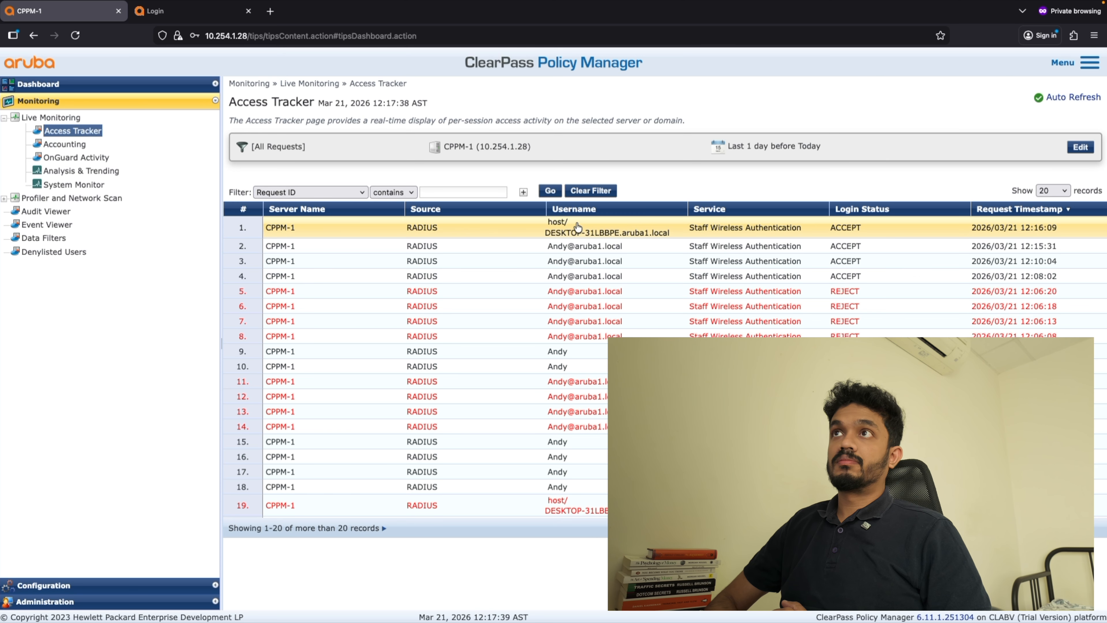
# Reopen the newest computer (host/) request and check the User-Name attribute in its RADIUS request.
pyautogui.click(567, 227)
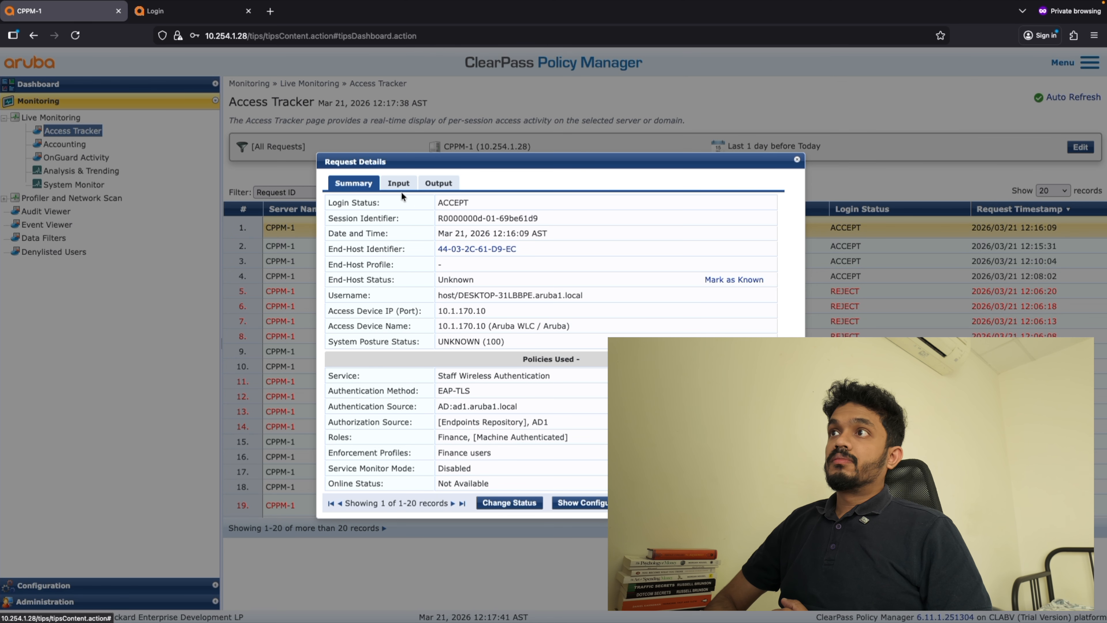
pyautogui.click(397, 183)
pyautogui.click(429, 267)
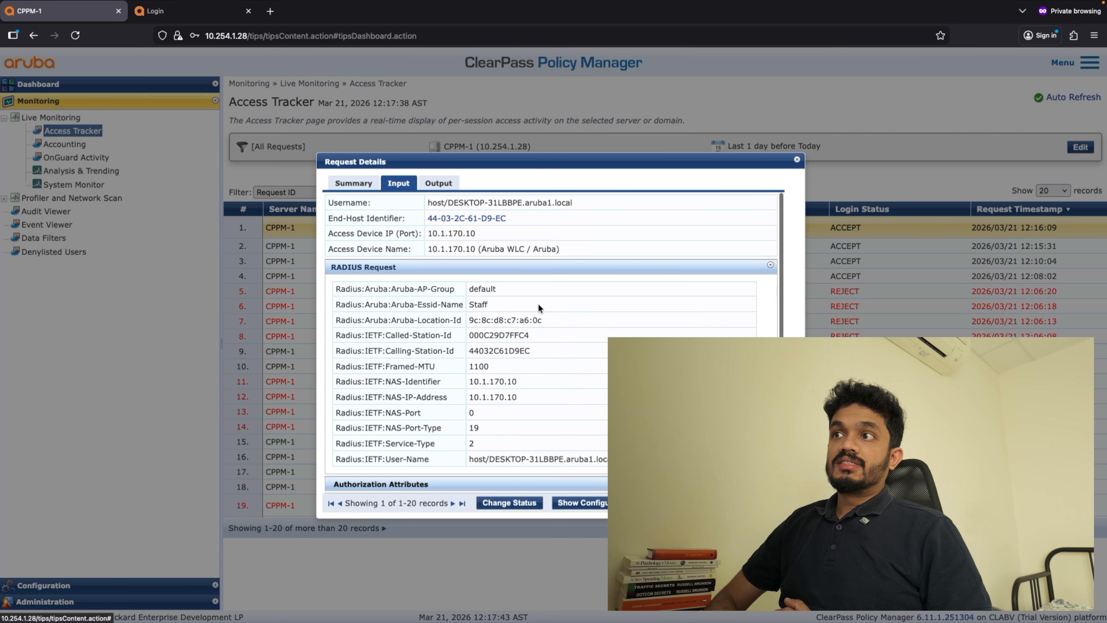
pyautogui.moveTo(628, 459); pyautogui.dragTo(469, 458)
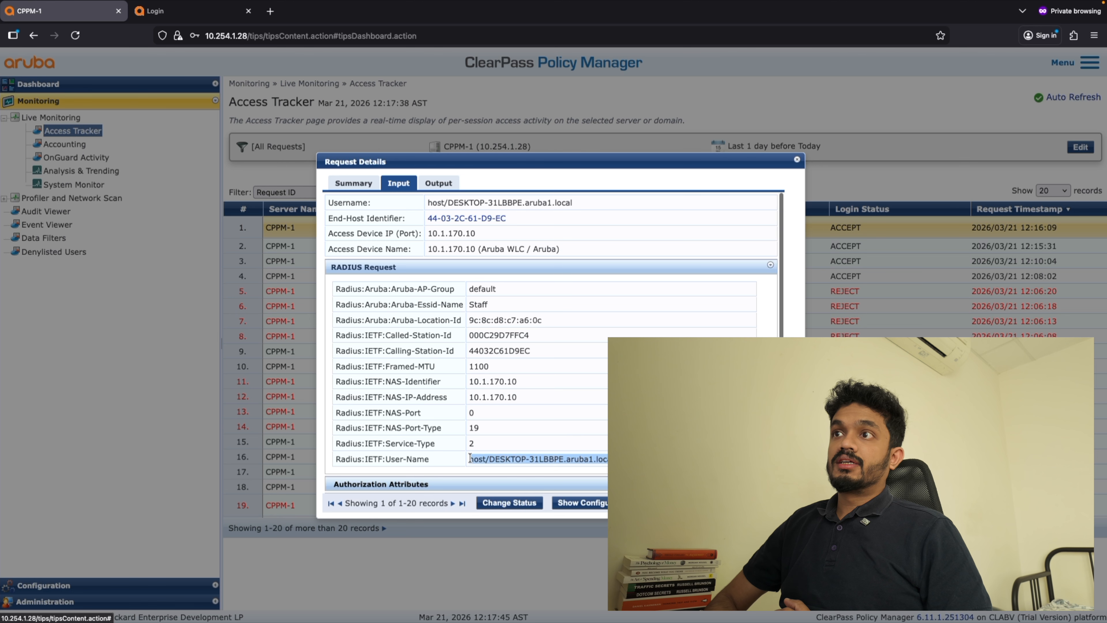
# Expand the computer request's authorization attributes and check the AD1 account expiry and UserDN entries.
pyautogui.scroll(-2, 477, 370)
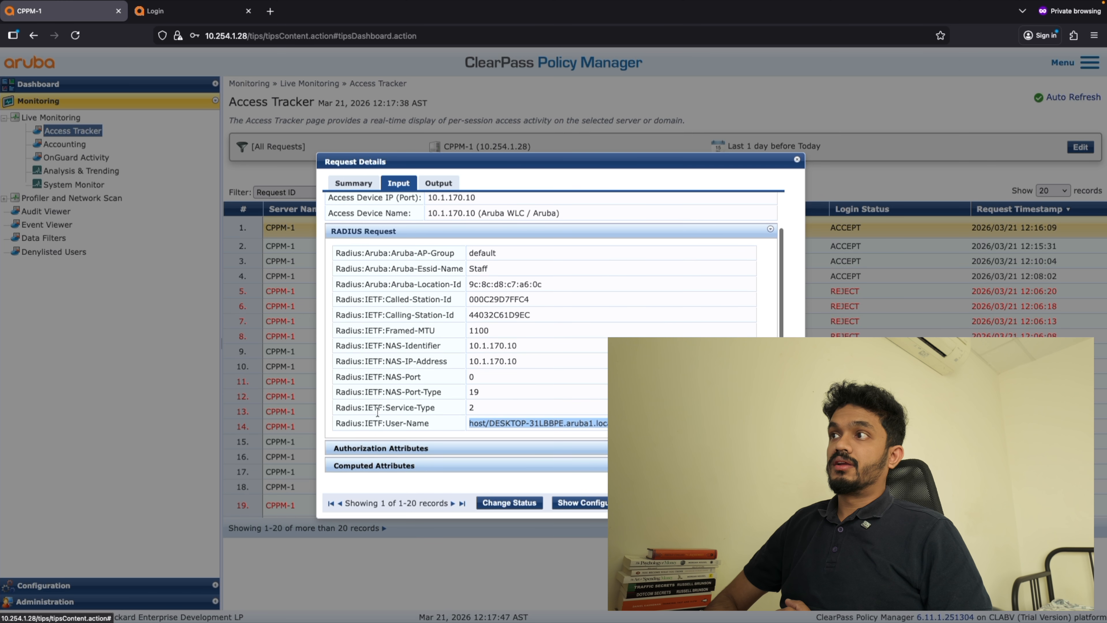
pyautogui.click(480, 447)
pyautogui.scroll(-2, 479, 444)
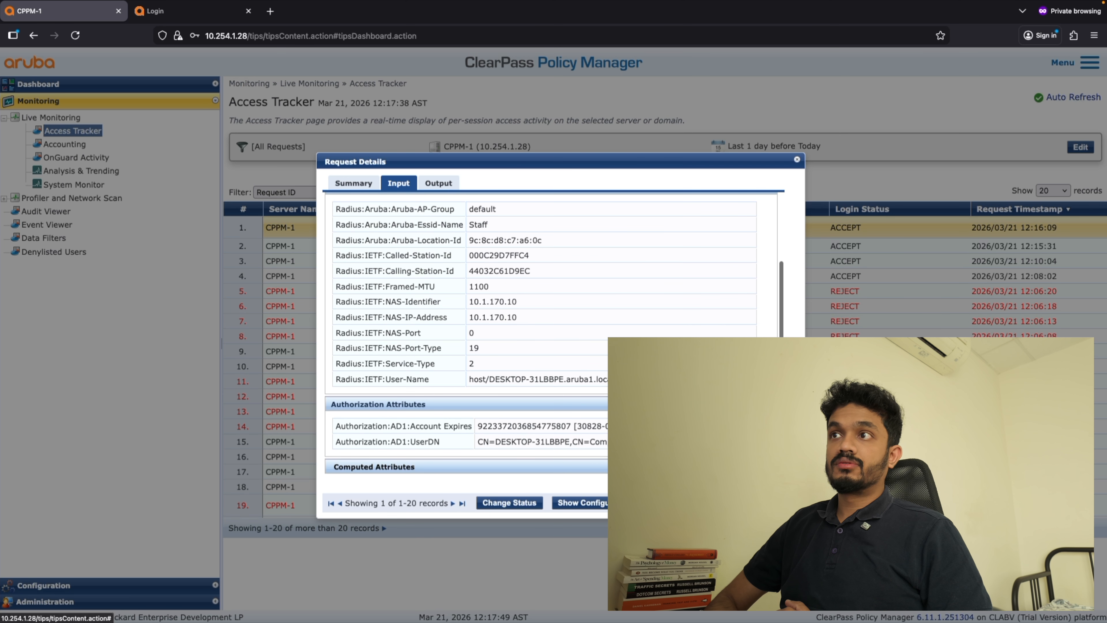
pyautogui.moveTo(611, 441); pyautogui.dragTo(480, 426)
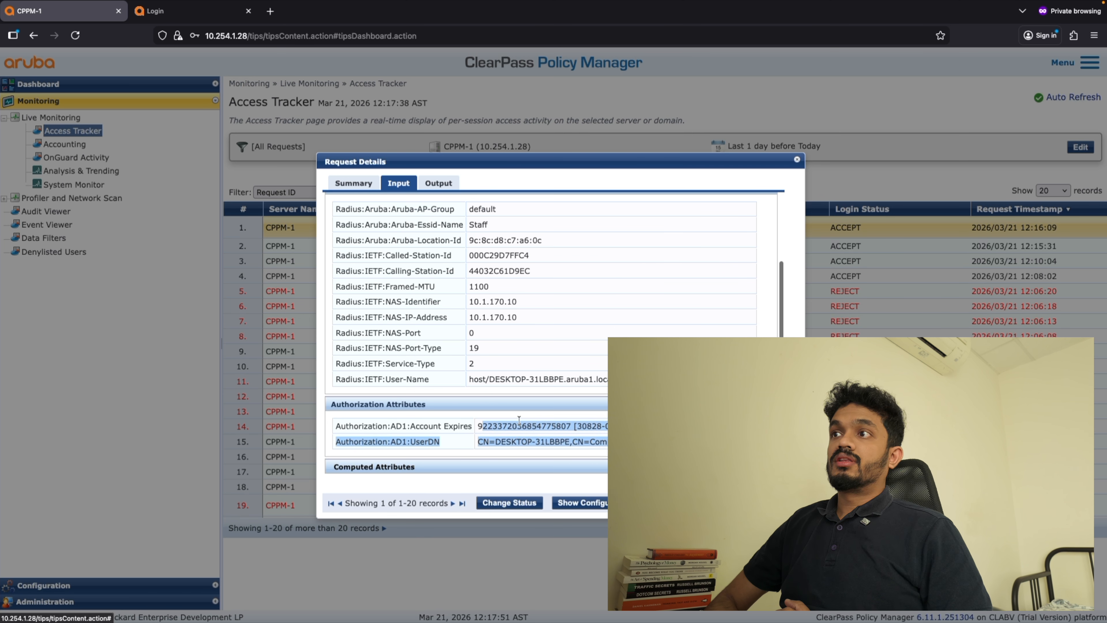
# Expand the computer request's computed attributes and check the certificate's issuer CN and issuer DN.
pyautogui.click(385, 468)
pyautogui.scroll(-10, 465, 449)
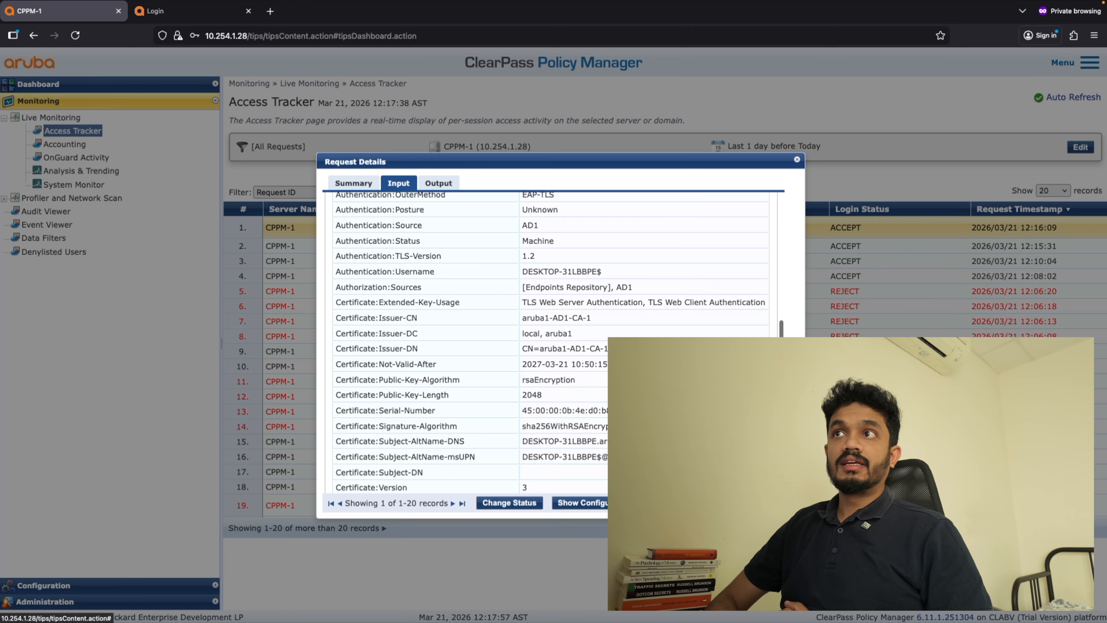
pyautogui.moveTo(593, 318); pyautogui.dragTo(522, 319)
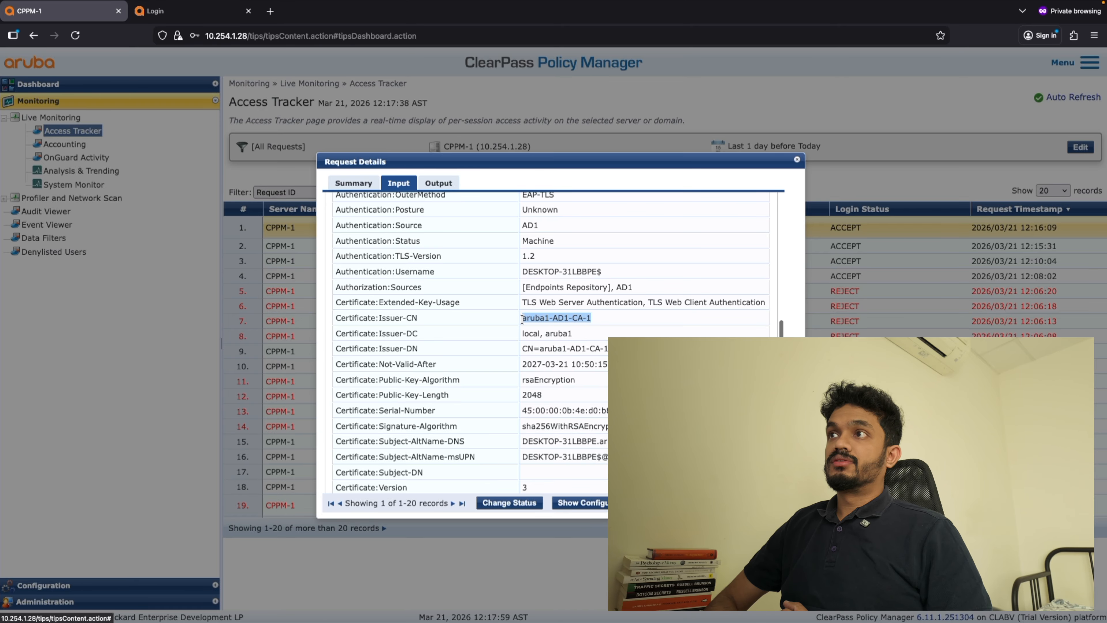
pyautogui.moveTo(694, 349); pyautogui.dragTo(519, 349)
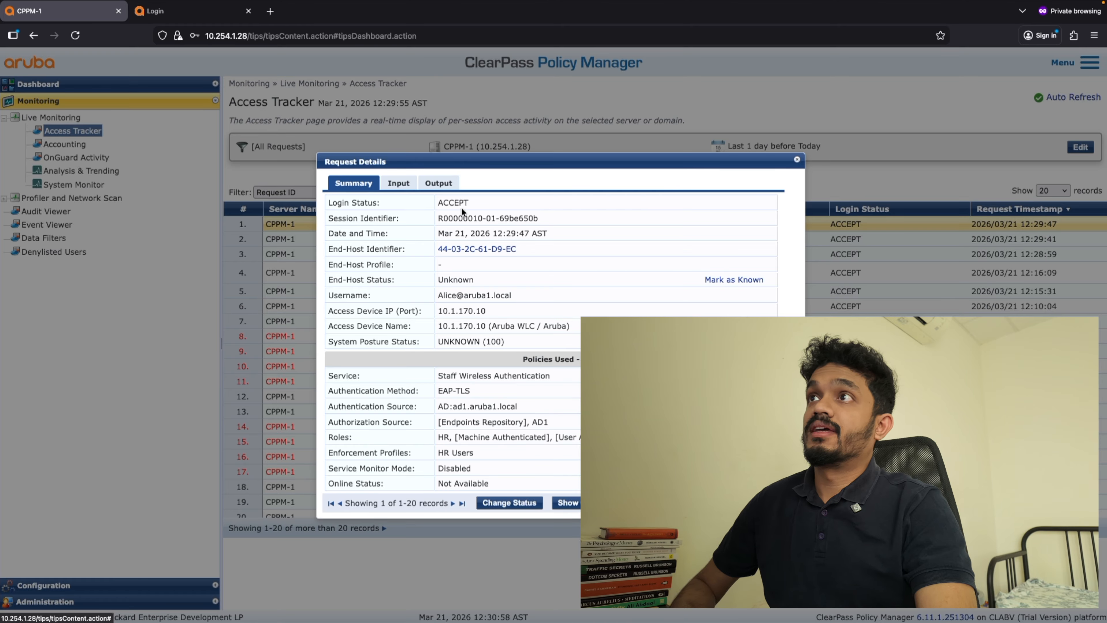
# Check the username, authentication method, and roles in the summary of the 12:29:47 user request.
pyautogui.moveTo(523, 296); pyautogui.dragTo(451, 297)
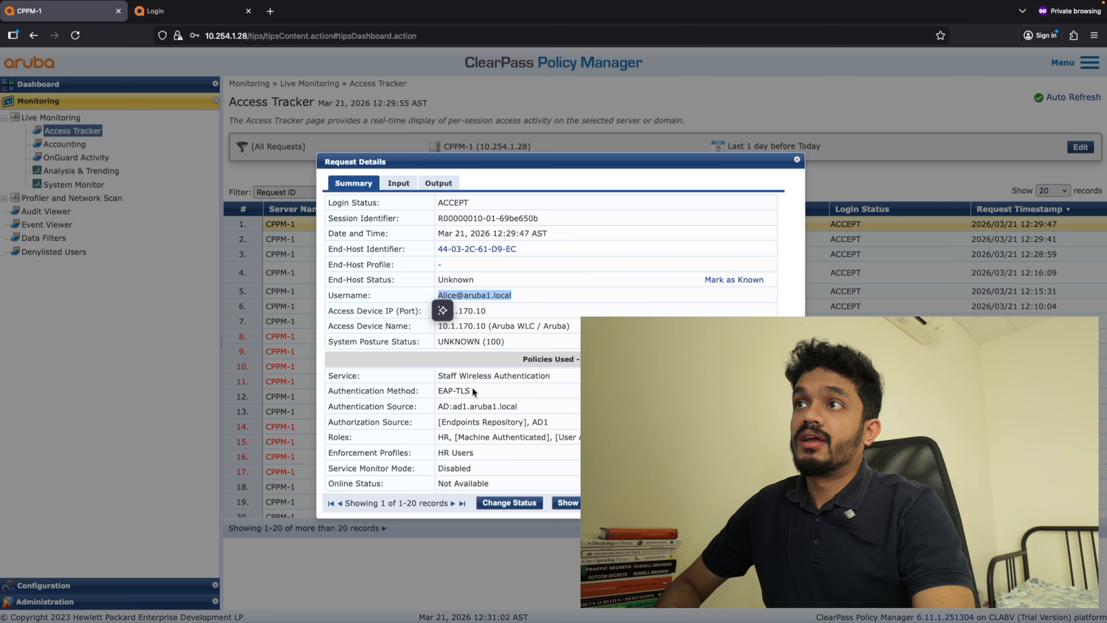
pyautogui.moveTo(473, 389); pyautogui.dragTo(435, 390)
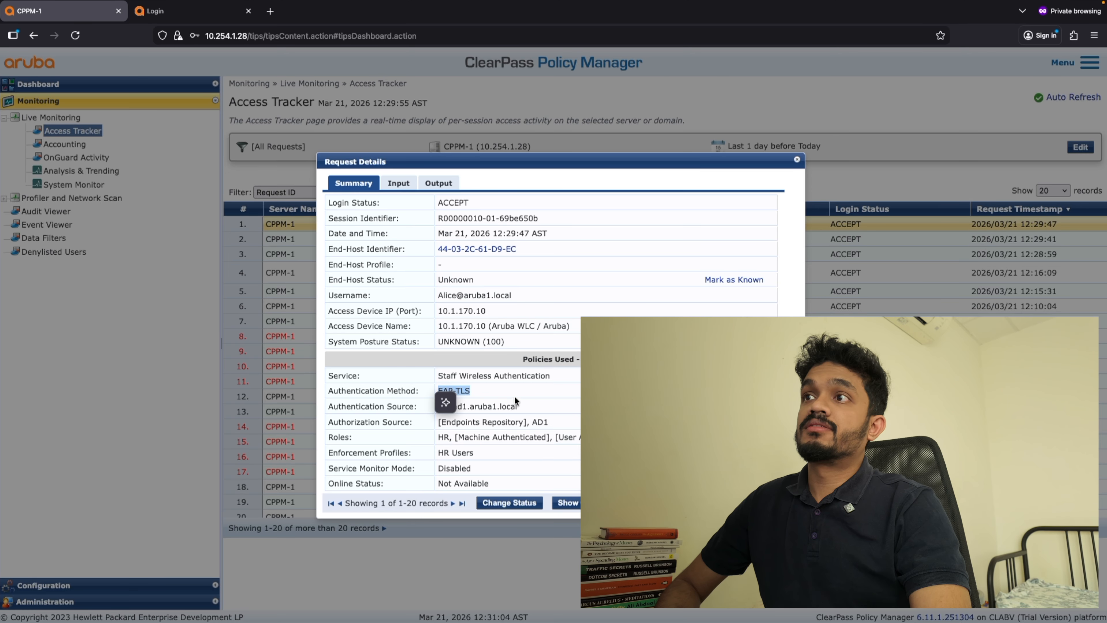
pyautogui.moveTo(580, 437); pyautogui.dragTo(441, 438)
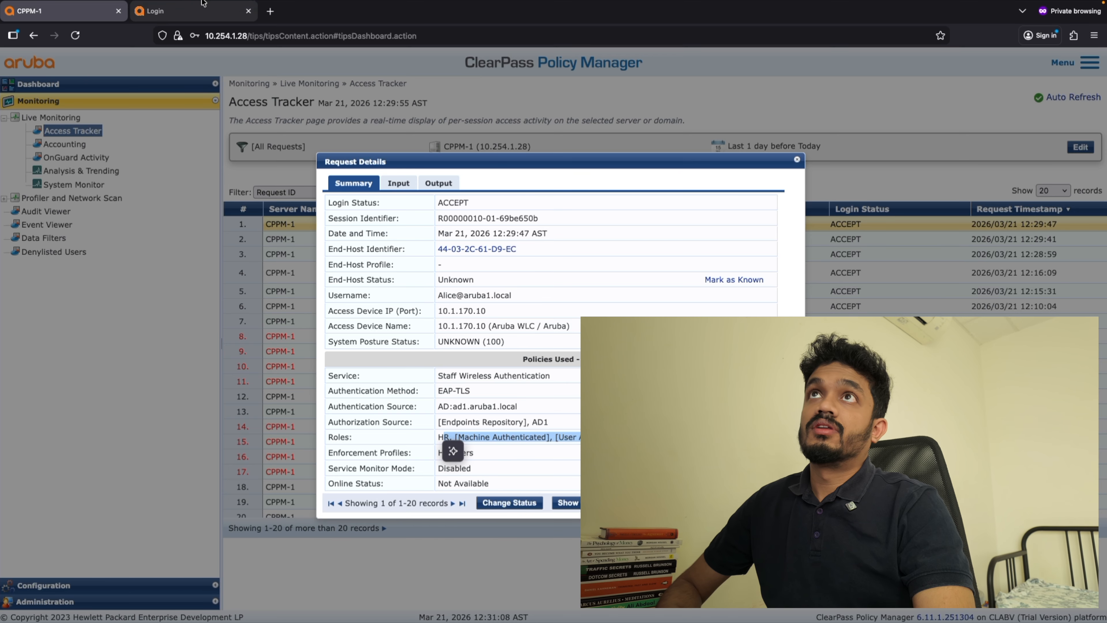
# Log in to the WLC1 mobility controller as admin with the account password and open its wireless clients list.
pyautogui.click(167, 21)
pyautogui.write('admin')
pyautogui.press('Tab')
pyautogui.write('ad')
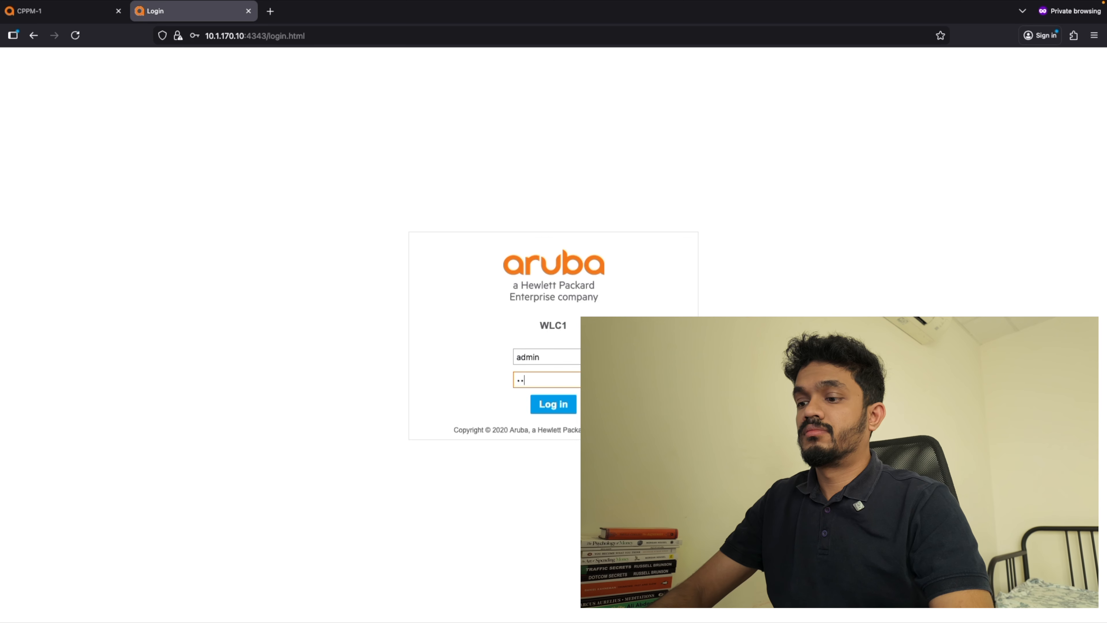
pyautogui.press('Return')
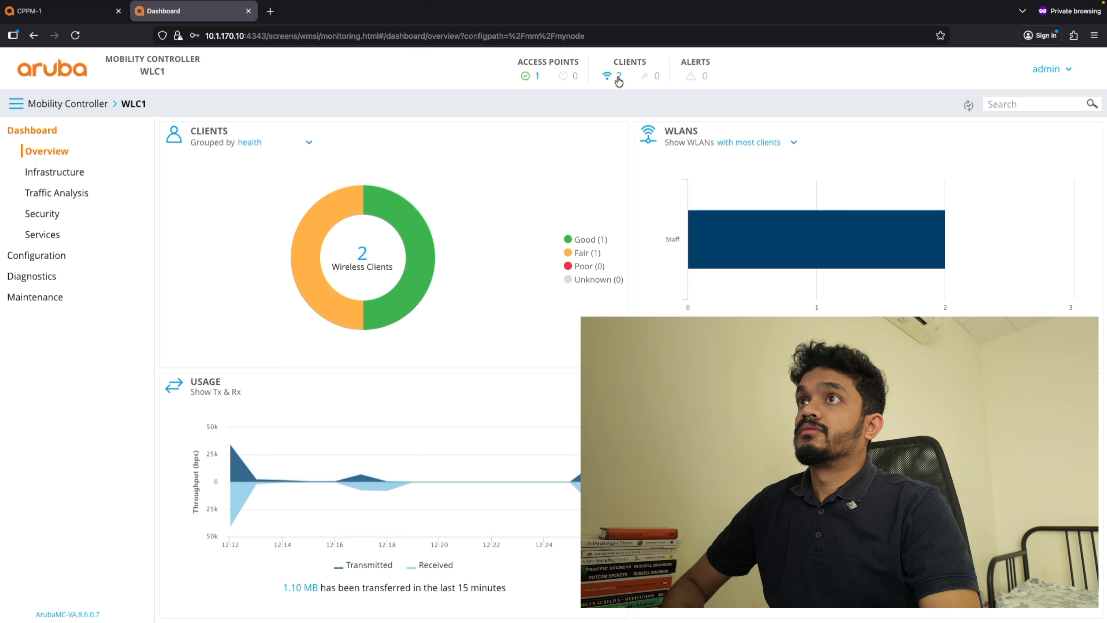
pyautogui.click(619, 77)
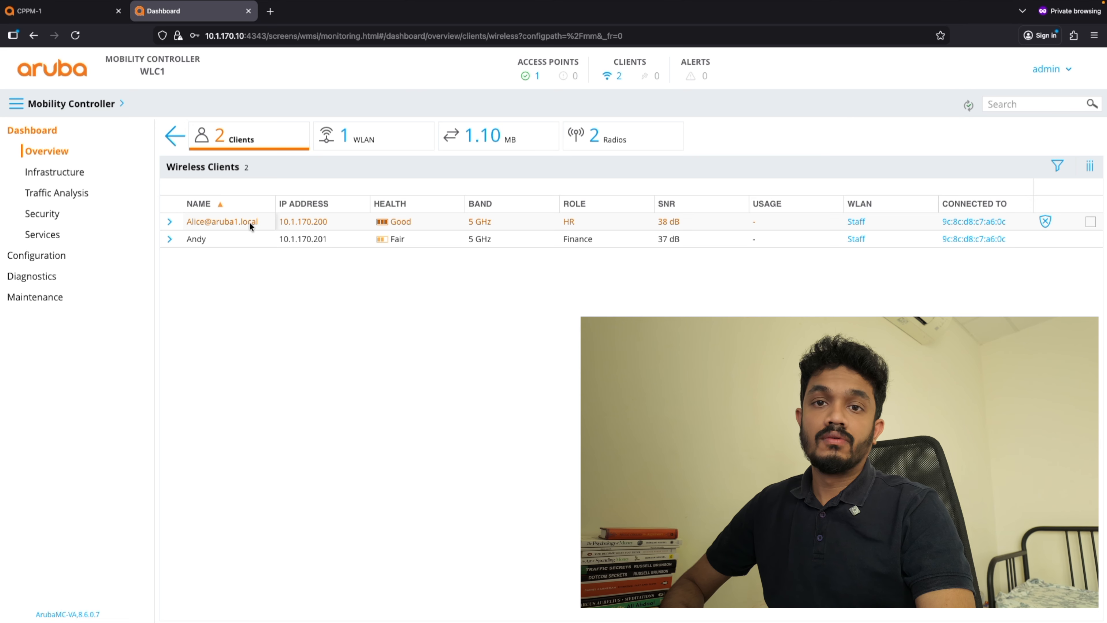
# Reopen the 12:33:34 user request in ClearPass, check its username, authentication method, and roles, and switch to the controller's wireless clients list.
pyautogui.click(51, 10)
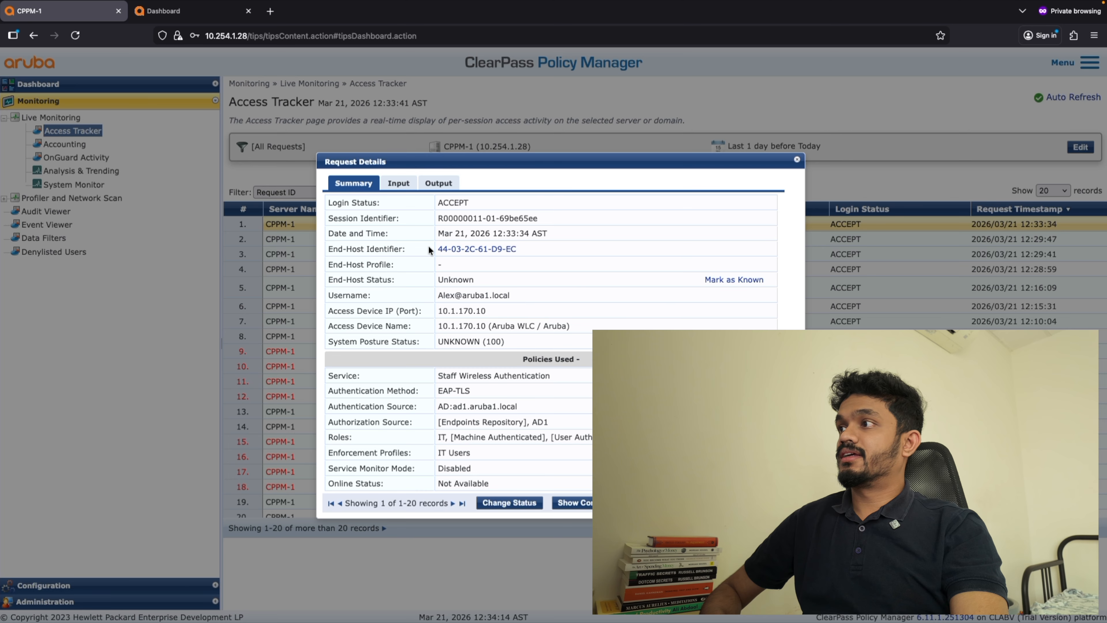
pyautogui.click(763, 503)
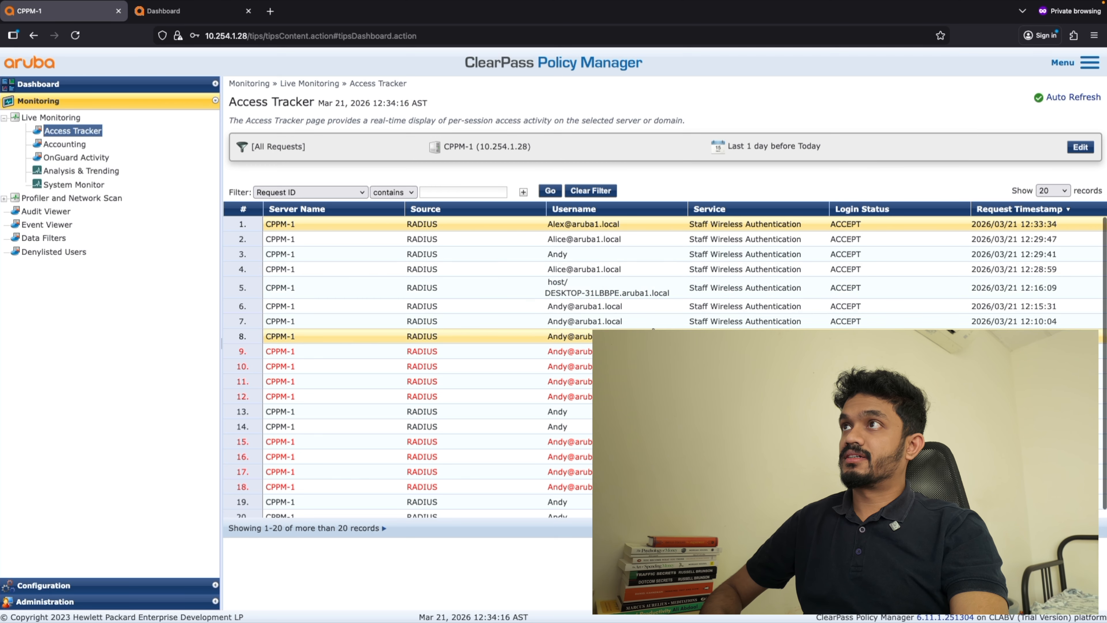
pyautogui.click(591, 226)
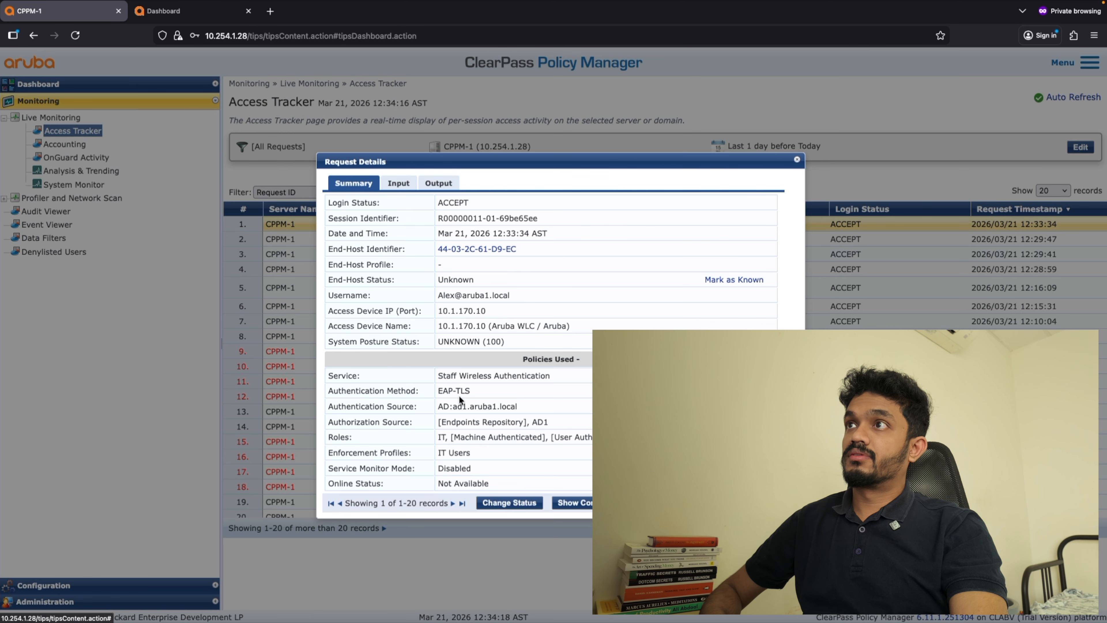
pyautogui.moveTo(511, 299); pyautogui.dragTo(438, 300)
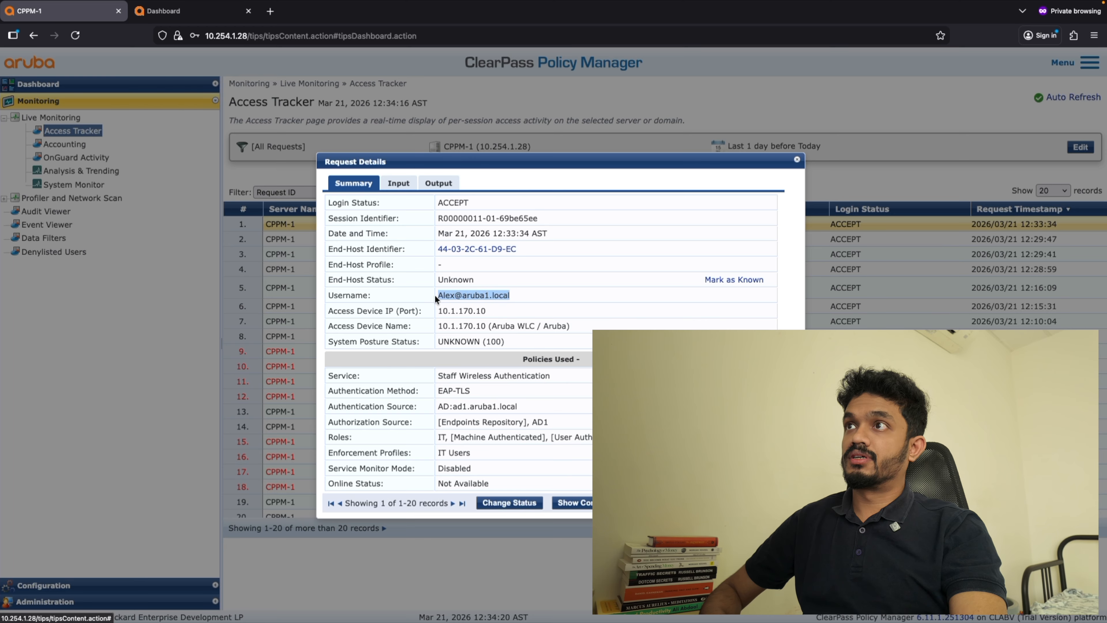
pyautogui.moveTo(498, 394); pyautogui.dragTo(443, 392)
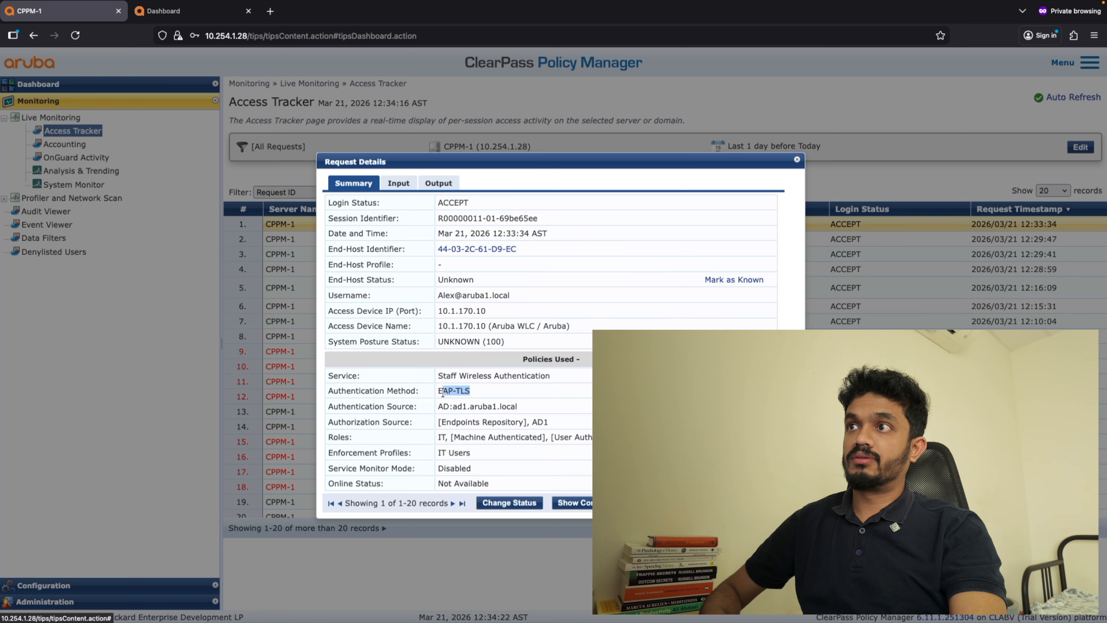
pyautogui.moveTo(601, 436); pyautogui.dragTo(441, 436)
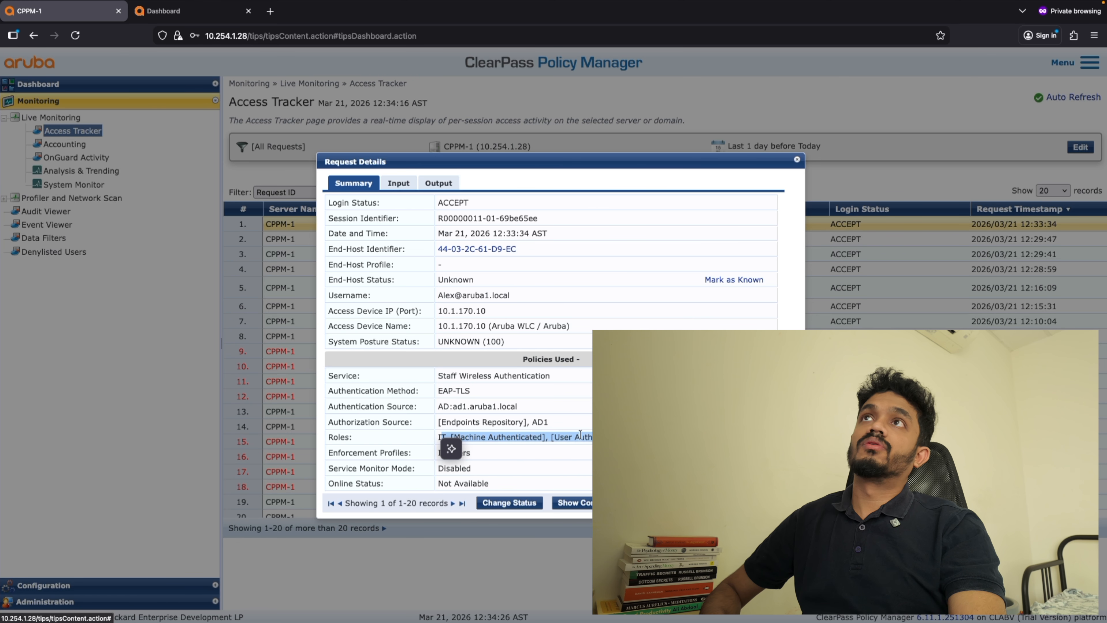
pyautogui.click(196, 11)
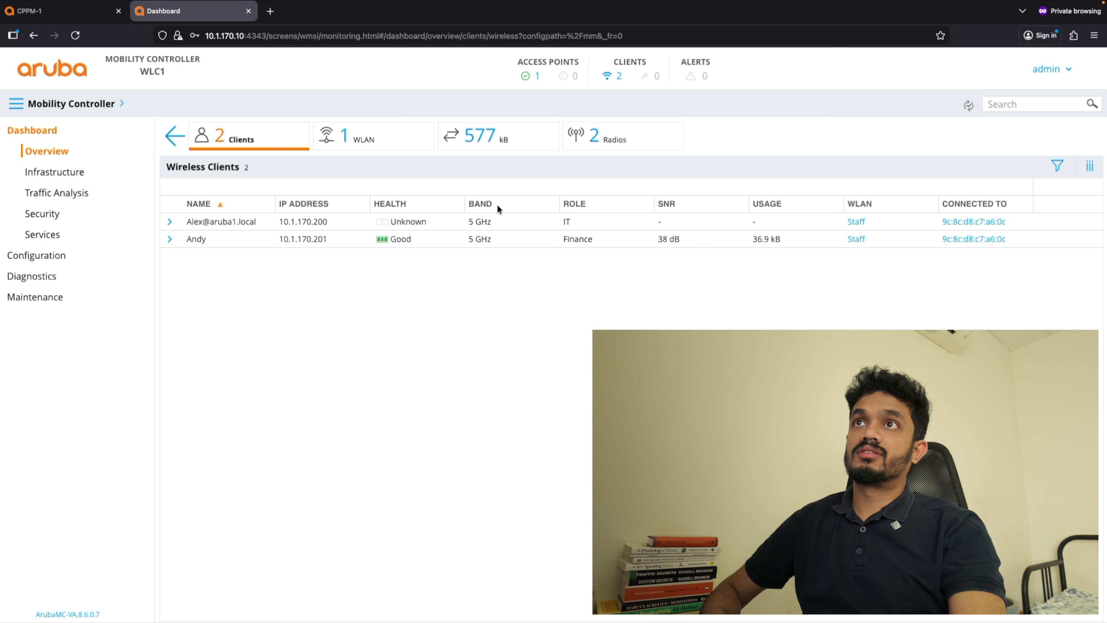